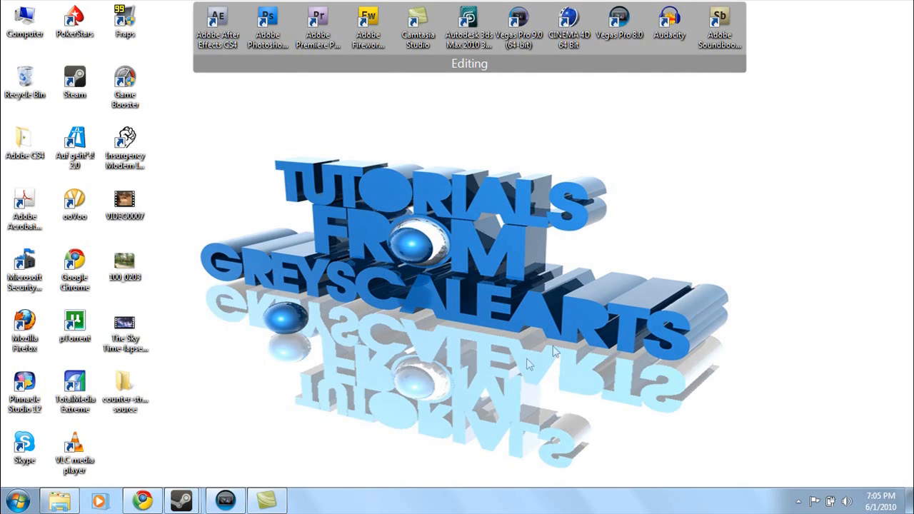
Step: Switch to Sony Vegas Pro and import the Quad Spray with AK ACE video from the Cod4 folder
{"action": "left_click", "coordinate": [226, 500]}
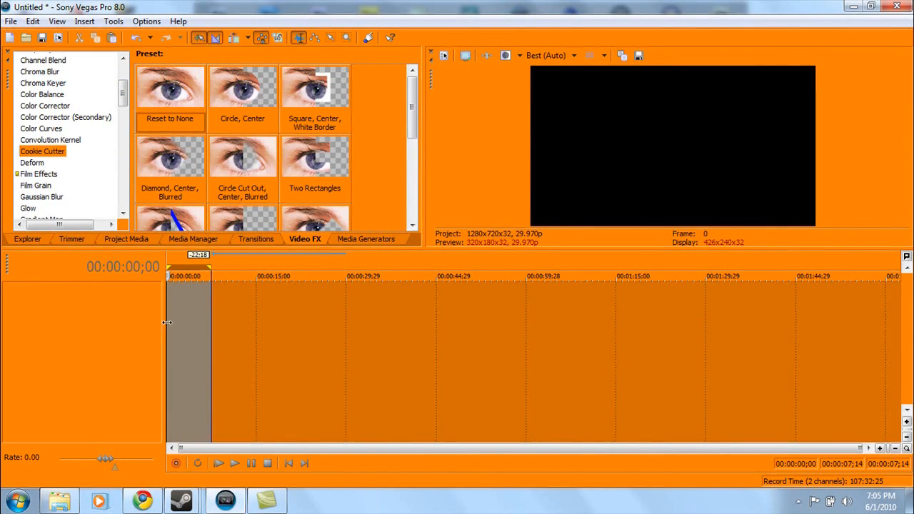
{"action": "left_click", "coordinate": [169, 322]}
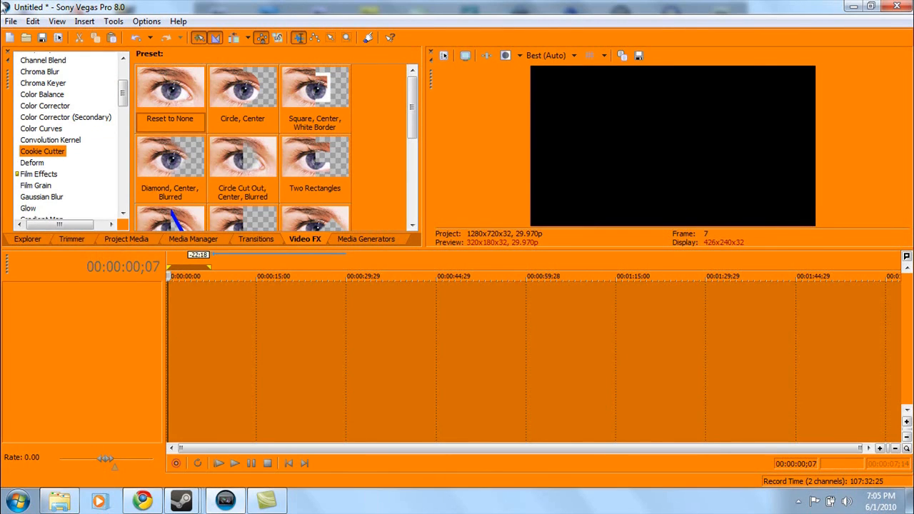
{"action": "left_click", "coordinate": [11, 22]}
{"action": "mouse_move", "coordinate": [149, 135]}
{"action": "left_click", "coordinate": [393, 137]}
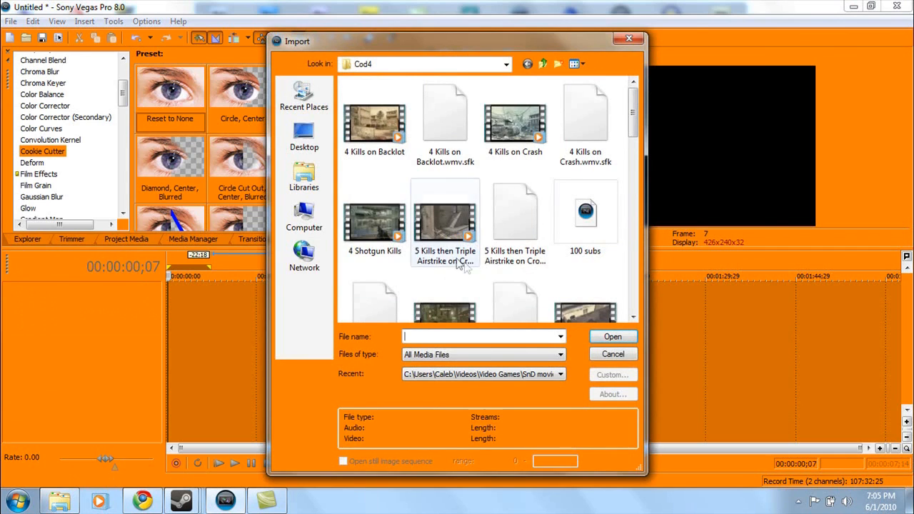
{"action": "left_click", "coordinate": [388, 254]}
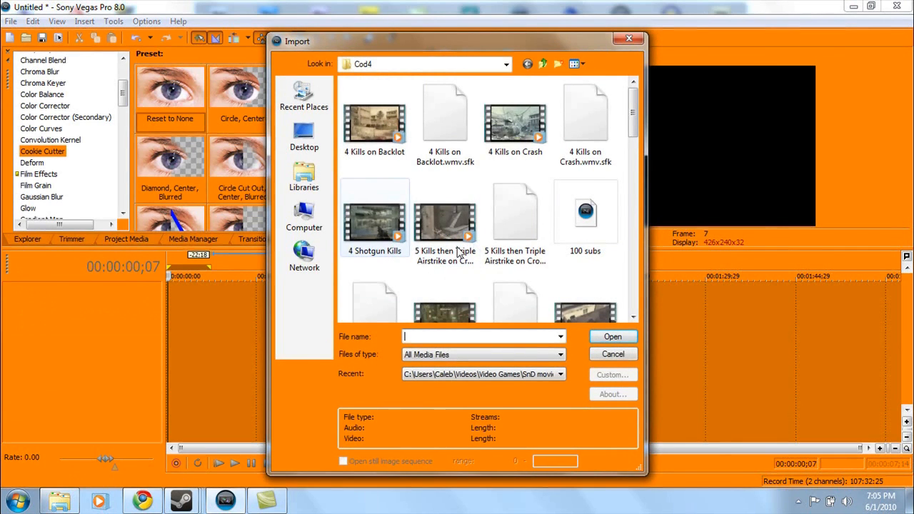
{"action": "scroll", "coordinate": [460, 255], "scroll_direction": "down", "scroll_amount": 3}
{"action": "left_click_drag", "start_coordinate": [633, 158], "coordinate": [633, 270]}
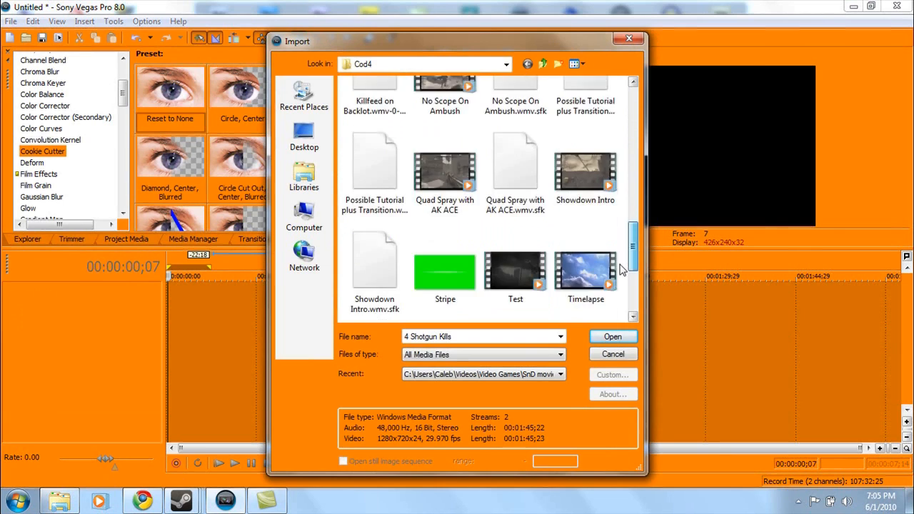
{"action": "double_click", "coordinate": [413, 198]}
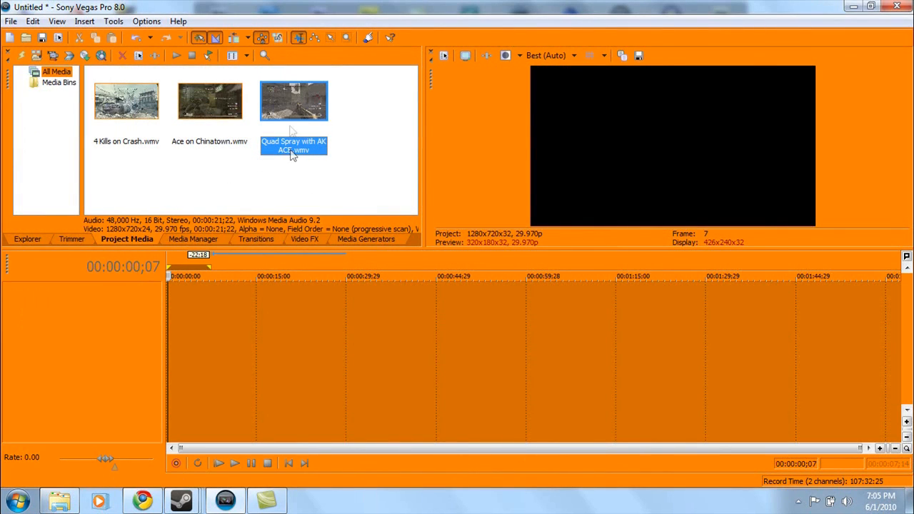
Step: Place the Quad Spray with AK ACE clip at the timeline start and set the playhead to 00:00:04;21
{"action": "left_click_drag", "start_coordinate": [306, 163], "coordinate": [174, 341]}
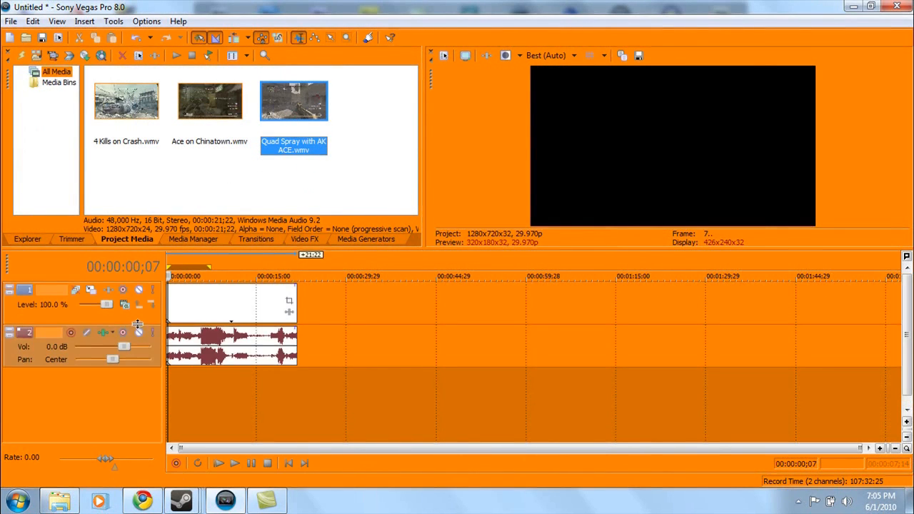
{"action": "left_click", "coordinate": [194, 343]}
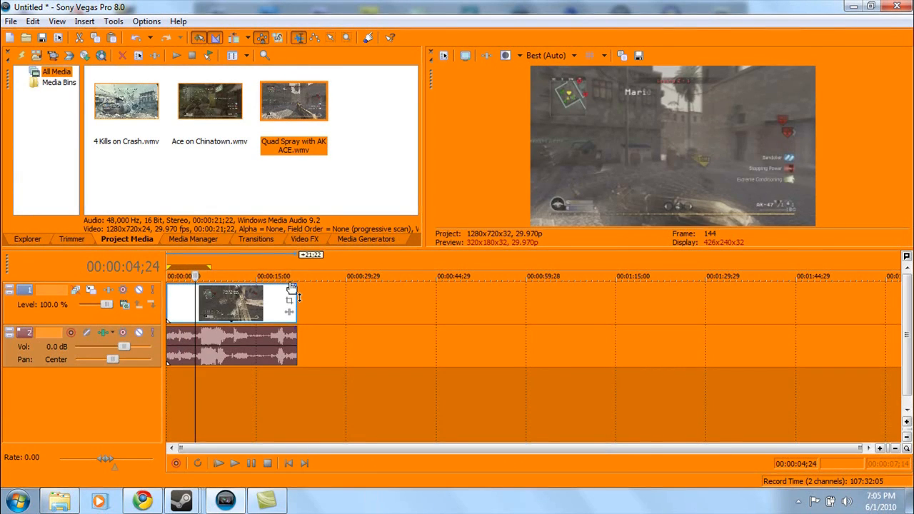
{"action": "key", "text": "Left"}
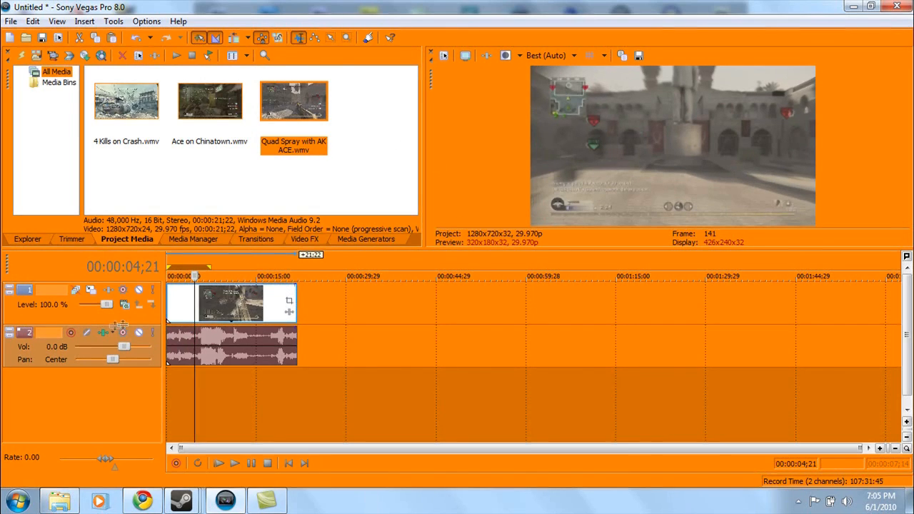
Step: Duplicate the gameplay clip's video track
{"action": "right_click", "coordinate": [82, 315]}
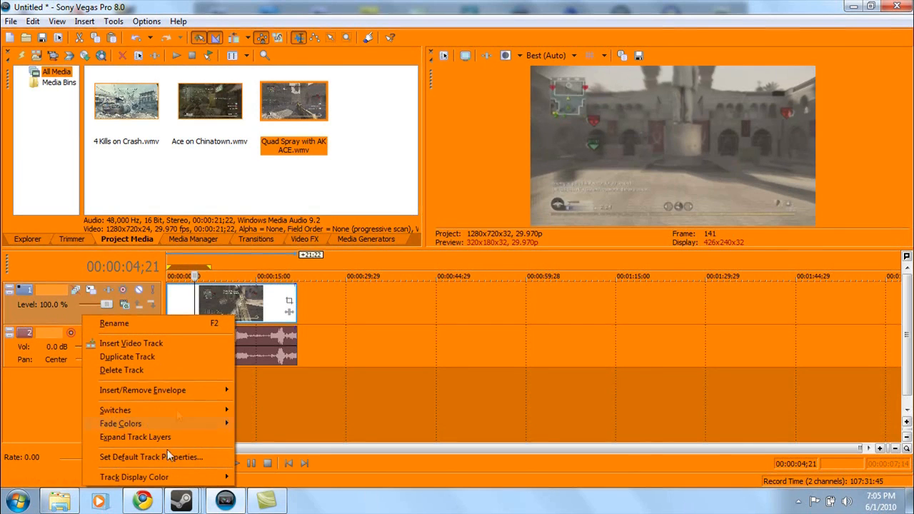
{"action": "left_click", "coordinate": [139, 356]}
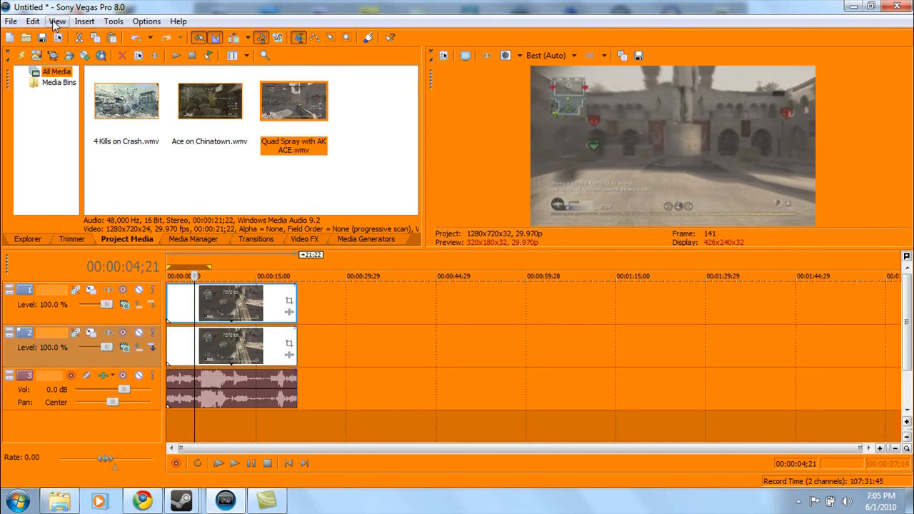
Step: Show the video bus track beneath the timeline tracks
{"action": "left_click", "coordinate": [57, 22]}
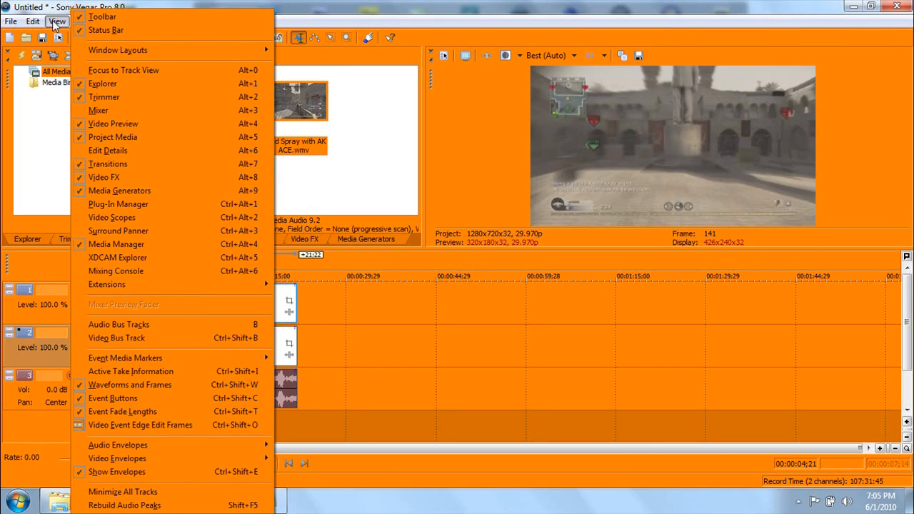
{"action": "left_click", "coordinate": [57, 21]}
{"action": "left_click", "coordinate": [56, 22]}
{"action": "left_click", "coordinate": [199, 338]}
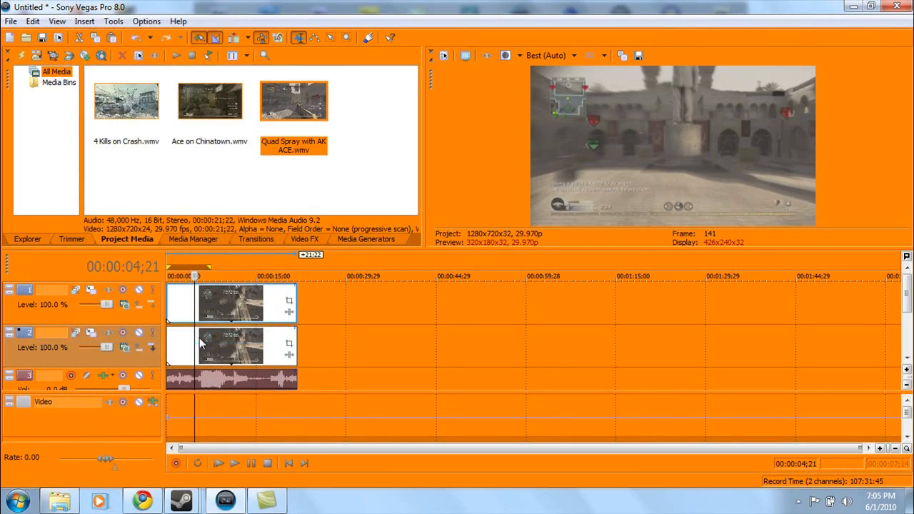
Step: Remove the existing Motion Blur Amount envelope from the video bus track
{"action": "right_click", "coordinate": [37, 425]}
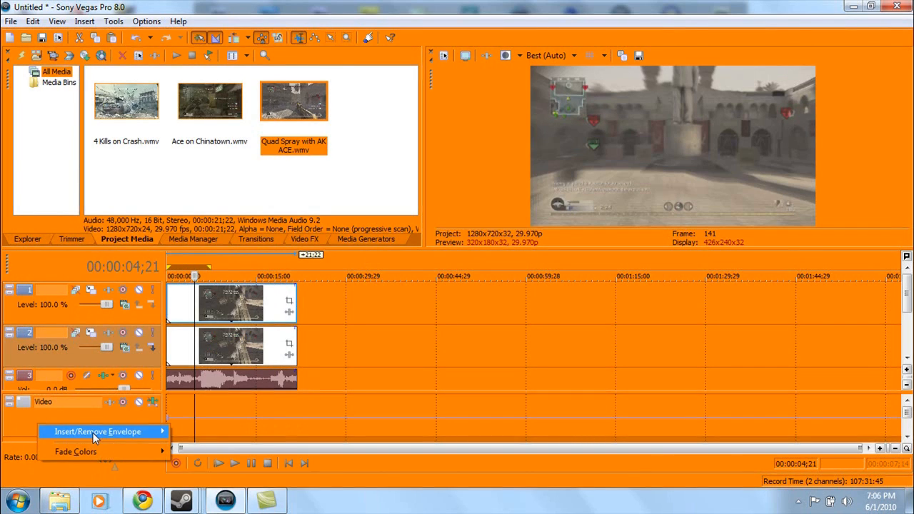
{"action": "mouse_move", "coordinate": [93, 437]}
{"action": "left_click", "coordinate": [217, 458]}
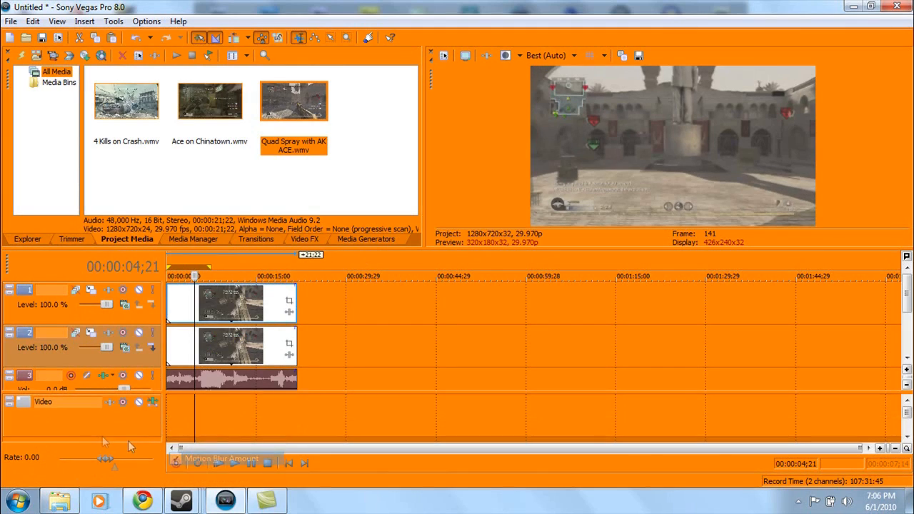
Step: Insert a new Motion Blur Amount envelope on the video bus track and shrink the bus track area
{"action": "right_click", "coordinate": [81, 423]}
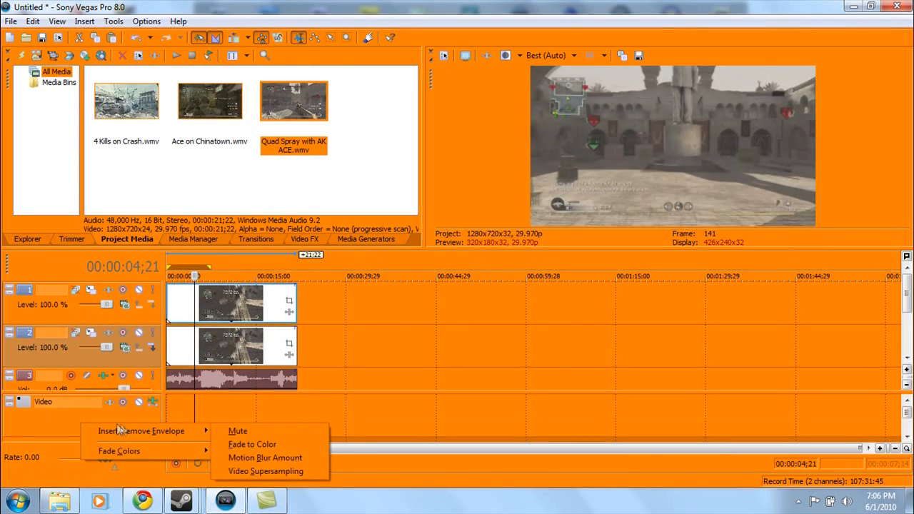
{"action": "mouse_move", "coordinate": [184, 431]}
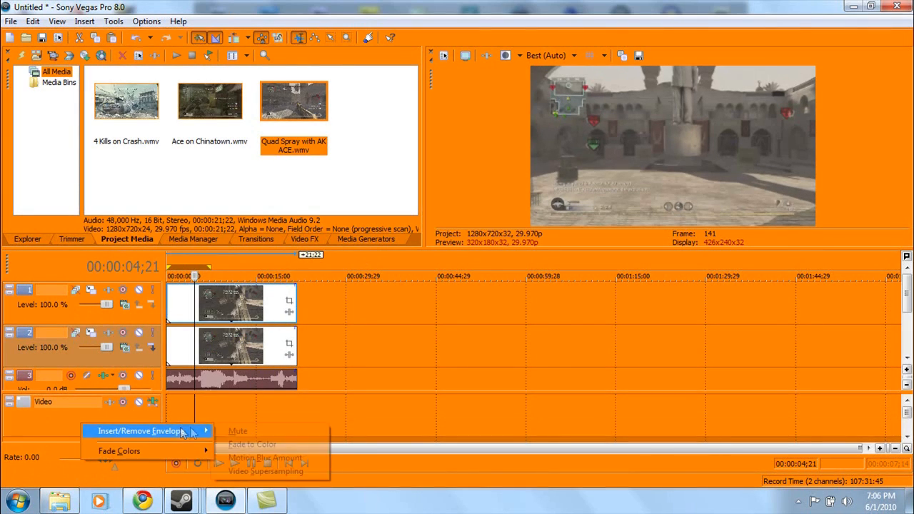
{"action": "left_click", "coordinate": [252, 458]}
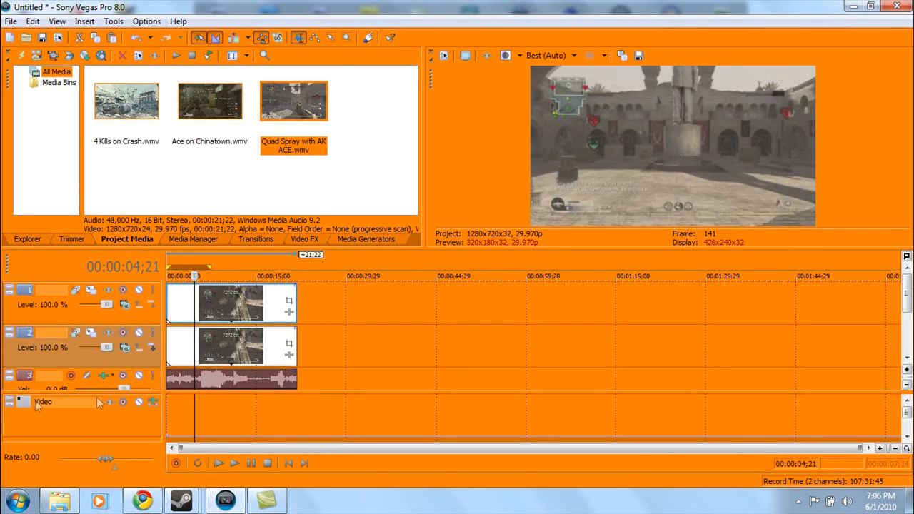
{"action": "left_click_drag", "start_coordinate": [51, 393], "coordinate": [55, 443]}
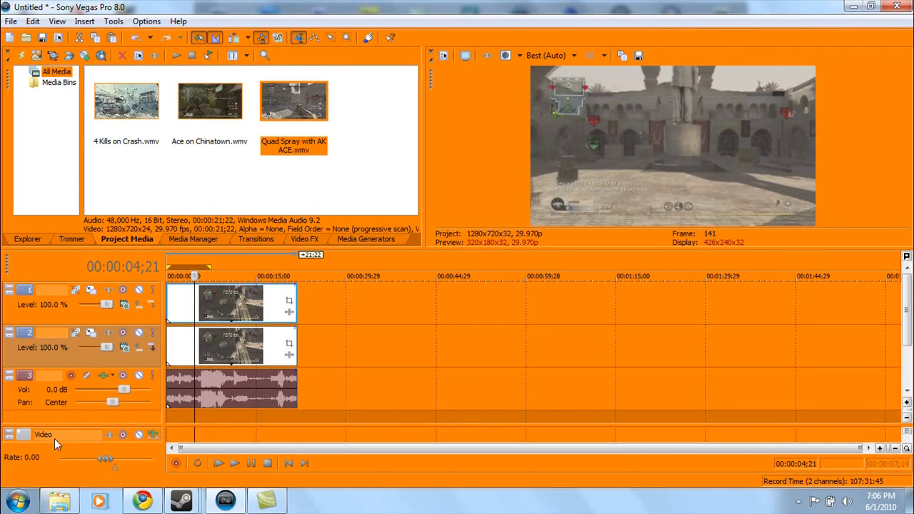
Step: Trim the start of the clips on both video tracks and the audio to 00:00:04;21
{"action": "left_click", "coordinate": [291, 305]}
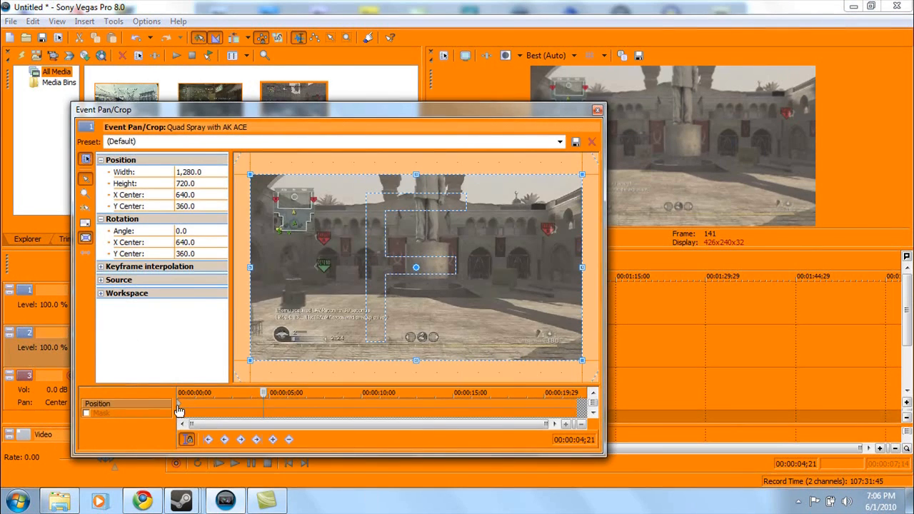
{"action": "left_click", "coordinate": [597, 109]}
{"action": "left_click_drag", "start_coordinate": [169, 307], "coordinate": [195, 308]}
{"action": "left_click_drag", "start_coordinate": [168, 348], "coordinate": [194, 350]}
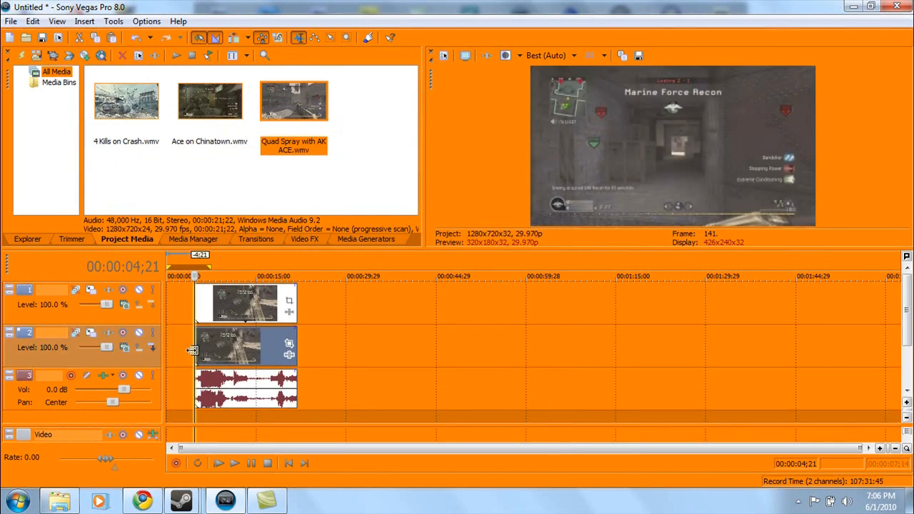
Step: Move the trimmed video and audio clips to the timeline start and return the playhead to 00:00:00;00
{"action": "left_click_drag", "start_coordinate": [237, 387], "coordinate": [179, 398]}
{"action": "left_click_drag", "start_coordinate": [225, 347], "coordinate": [149, 351]}
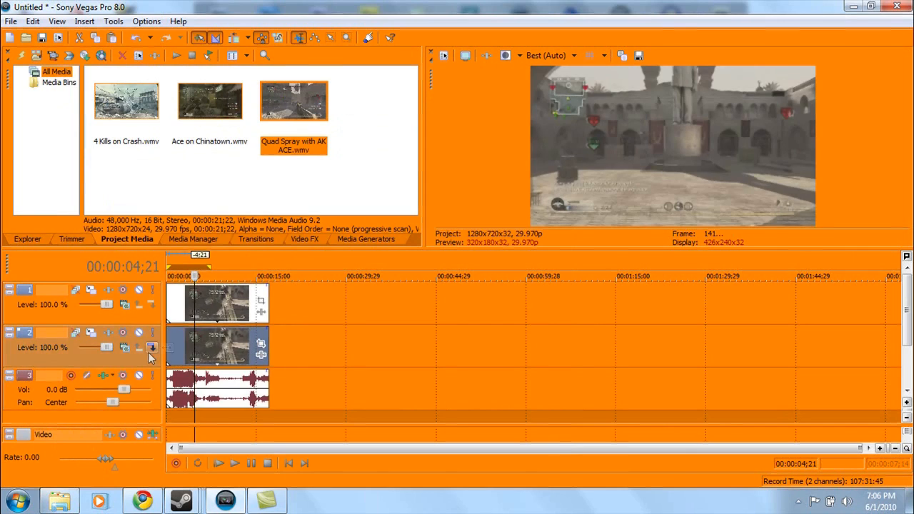
{"action": "left_click", "coordinate": [171, 333]}
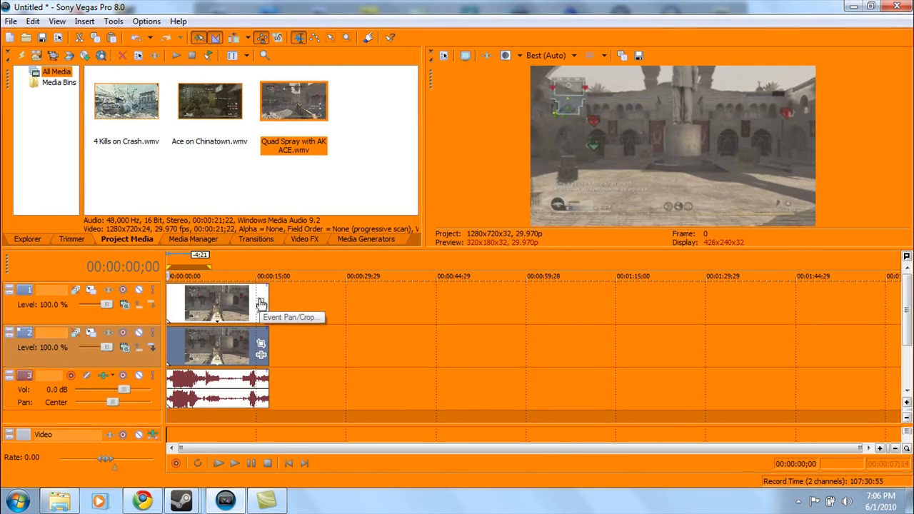
Step: Open Event Pan/Crop for the track 1 clip and enable its mask
{"action": "left_click", "coordinate": [262, 305]}
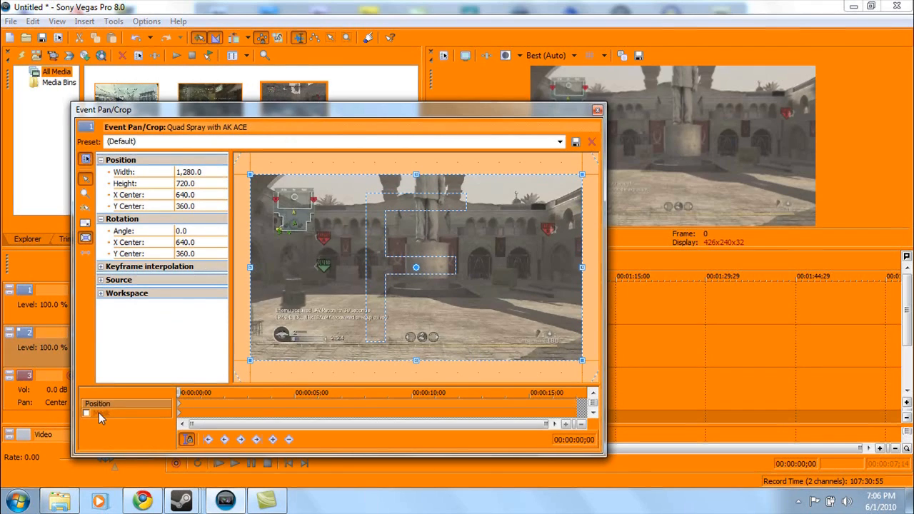
{"action": "left_click", "coordinate": [99, 412]}
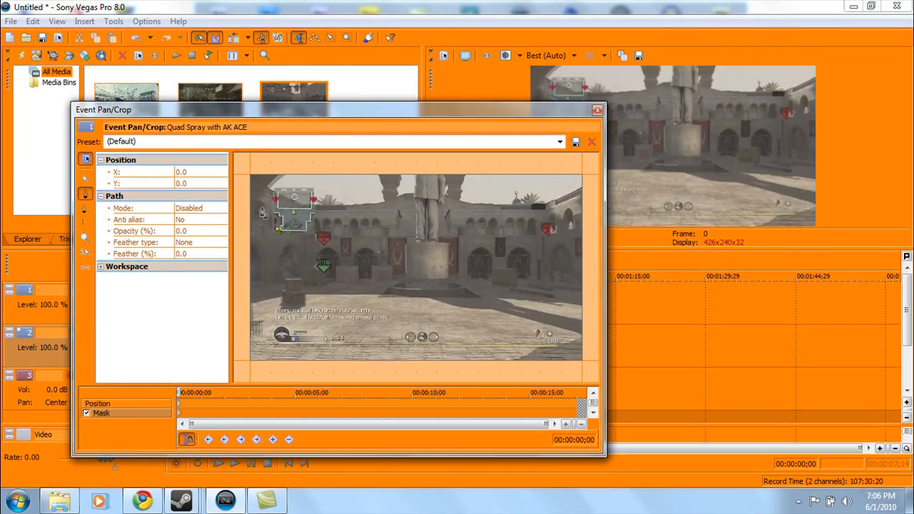
{"action": "left_click", "coordinate": [86, 413]}
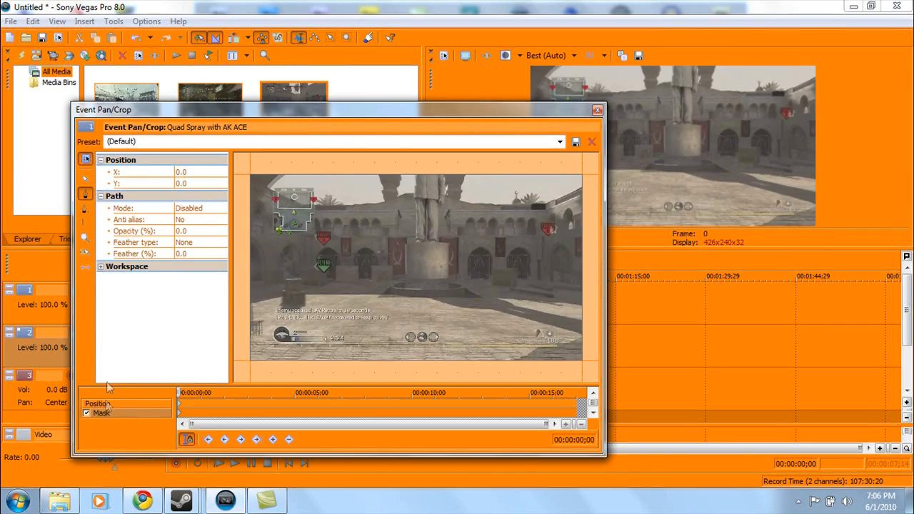
Step: Start a mask path just inside the frame's upper-left corner and along its top edge, removing the last two points placed
{"action": "left_click", "coordinate": [84, 194]}
{"action": "left_click", "coordinate": [259, 213]}
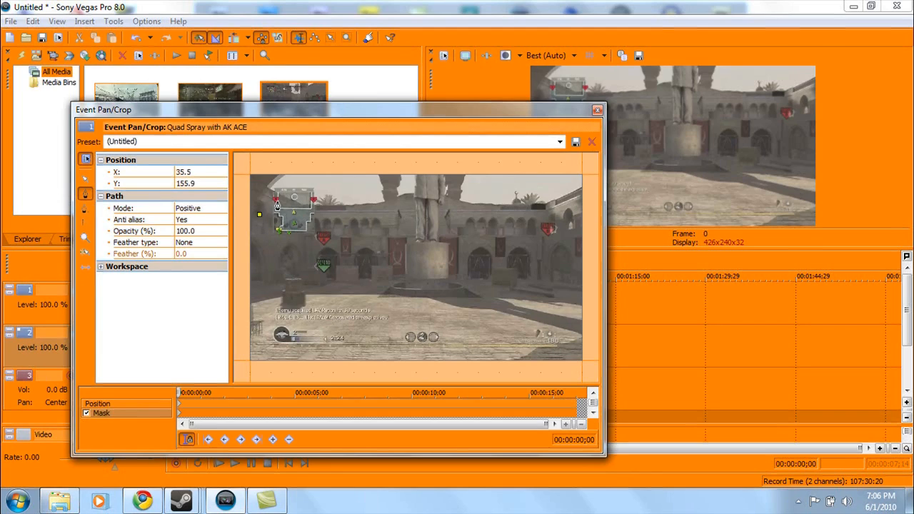
{"action": "left_click", "coordinate": [295, 190]}
{"action": "left_click", "coordinate": [333, 187]}
{"action": "left_click", "coordinate": [385, 192]}
{"action": "left_click", "coordinate": [452, 194]}
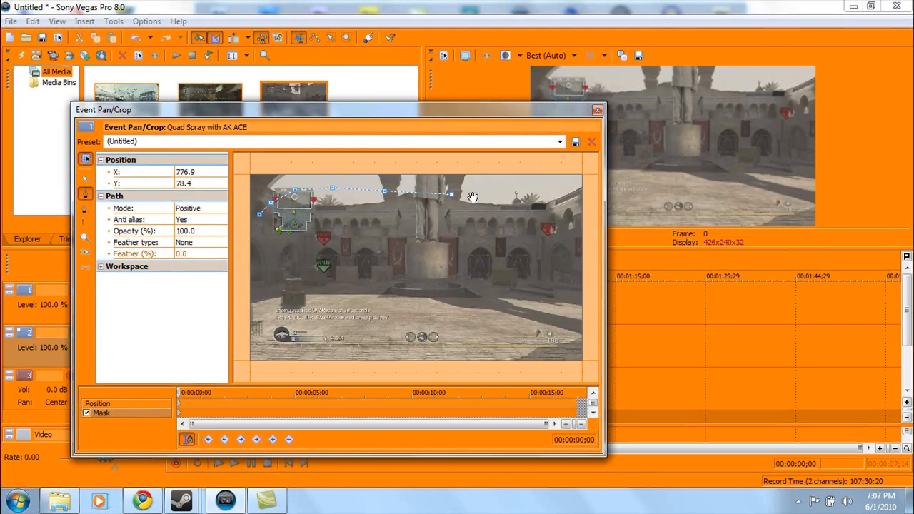
{"action": "key", "text": "Delete"}
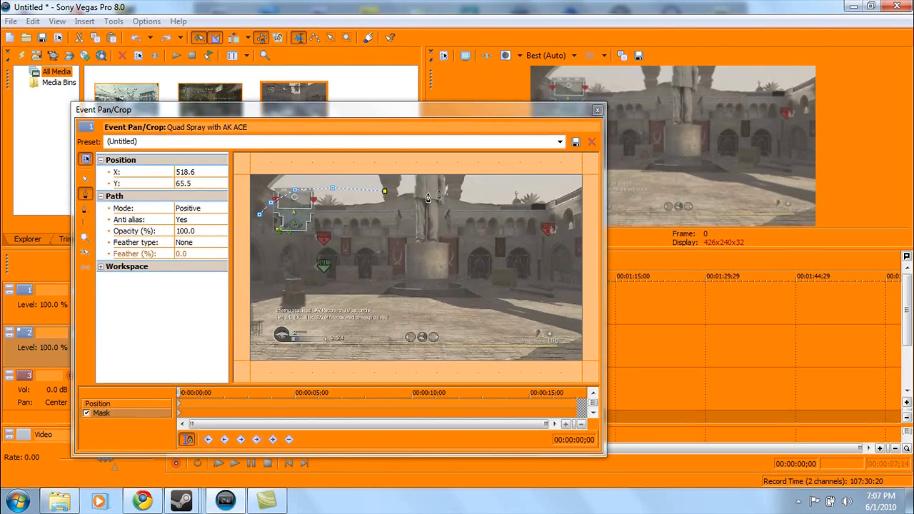
{"action": "key", "text": "ctrl+z"}
Step: Continue the mask path just inside the frame's top edge and down its right edge to about mid-height
{"action": "left_click", "coordinate": [419, 190]}
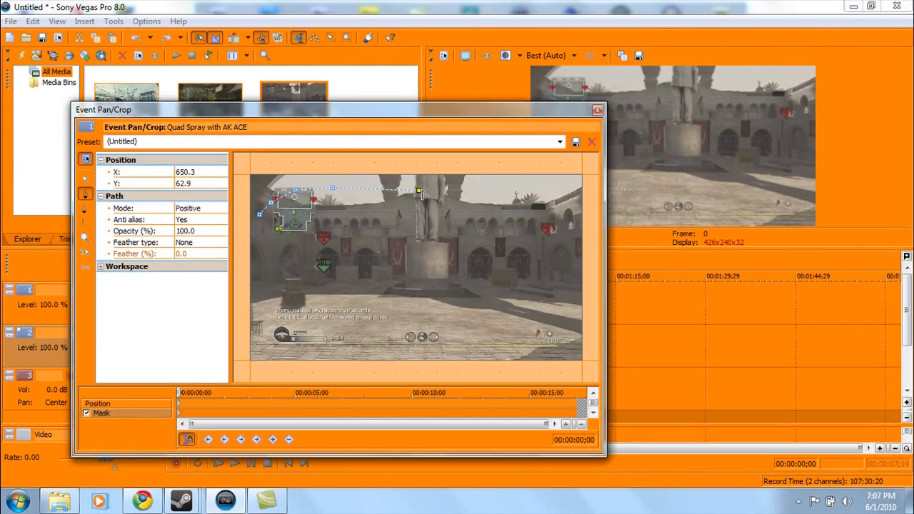
{"action": "left_click", "coordinate": [459, 190]}
{"action": "left_click", "coordinate": [503, 189]}
{"action": "left_click", "coordinate": [552, 190]}
{"action": "left_click", "coordinate": [563, 211]}
{"action": "left_click", "coordinate": [566, 240]}
{"action": "left_click", "coordinate": [562, 275]}
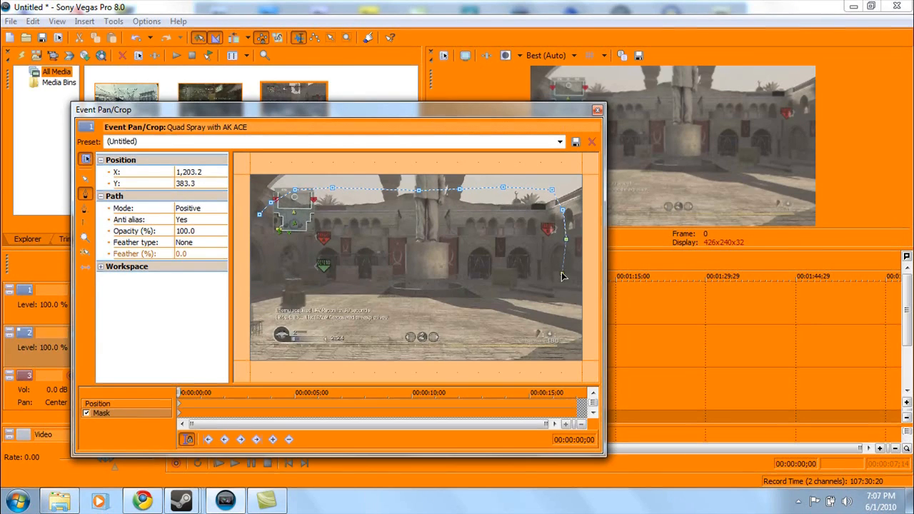
Step: Continue the mask path around the frame's bottom and up its left edge, closing it into a loop at the first point
{"action": "left_click", "coordinate": [565, 323]}
{"action": "left_click", "coordinate": [555, 341]}
{"action": "left_click", "coordinate": [496, 349]}
{"action": "left_click", "coordinate": [408, 348]}
{"action": "left_click", "coordinate": [349, 348]}
{"action": "left_click", "coordinate": [295, 348]}
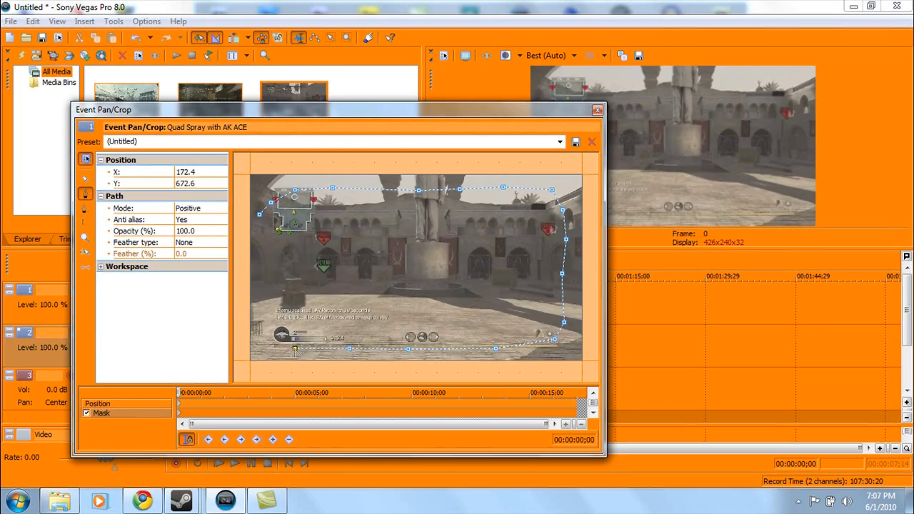
{"action": "left_click", "coordinate": [266, 333]}
{"action": "left_click", "coordinate": [258, 266]}
{"action": "left_click", "coordinate": [259, 216]}
{"action": "left_click", "coordinate": [260, 219]}
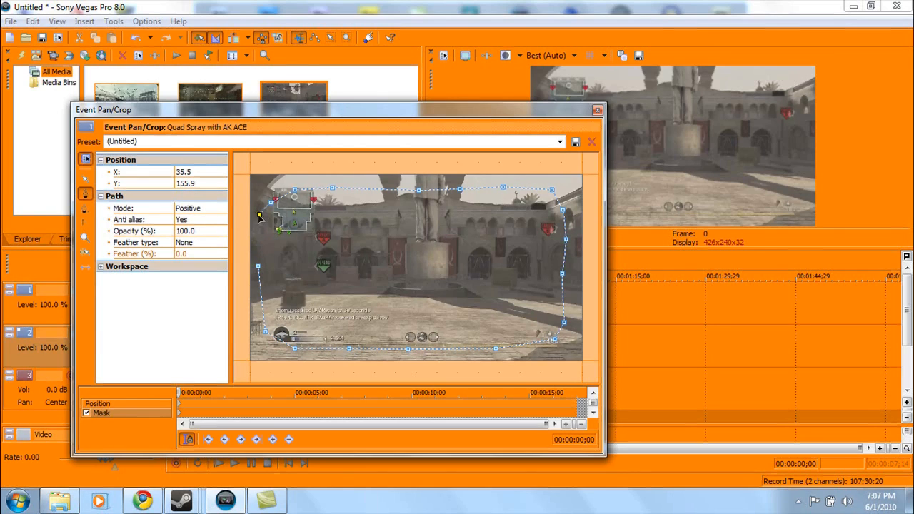
{"action": "left_click", "coordinate": [259, 267]}
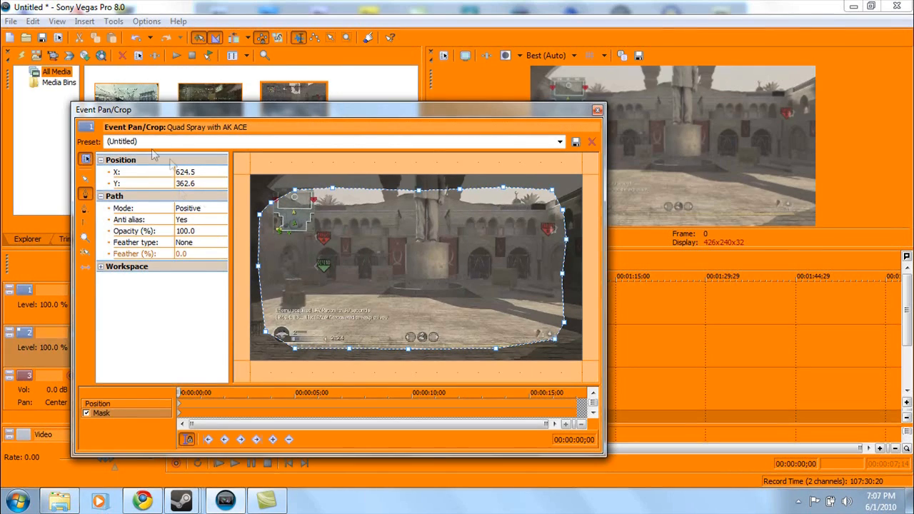
Step: Set the mask path's feather type to Both
{"action": "left_click", "coordinate": [191, 243]}
{"action": "left_click", "coordinate": [201, 272]}
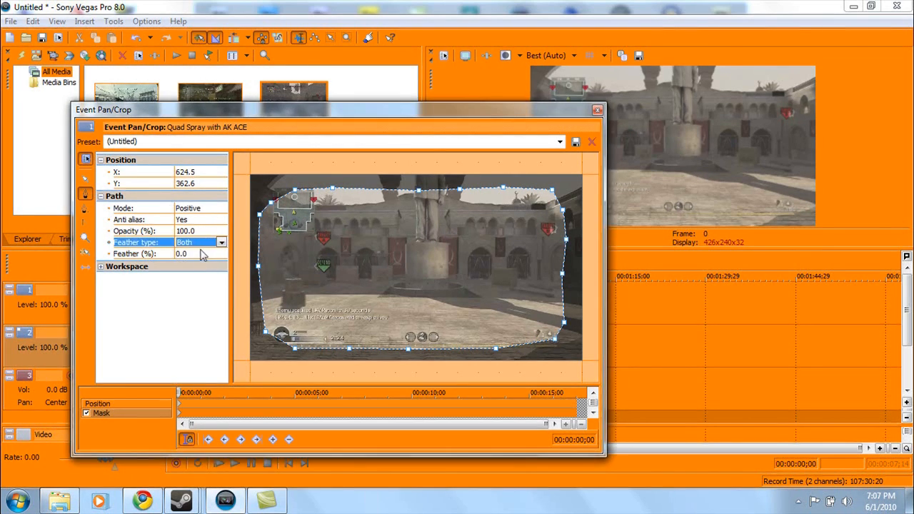
Step: Set the mask path's feather to 40% and close the clip's pan/crop settings
{"action": "left_click", "coordinate": [203, 253]}
{"action": "type", "text": "40"}
{"action": "key", "text": "Return"}
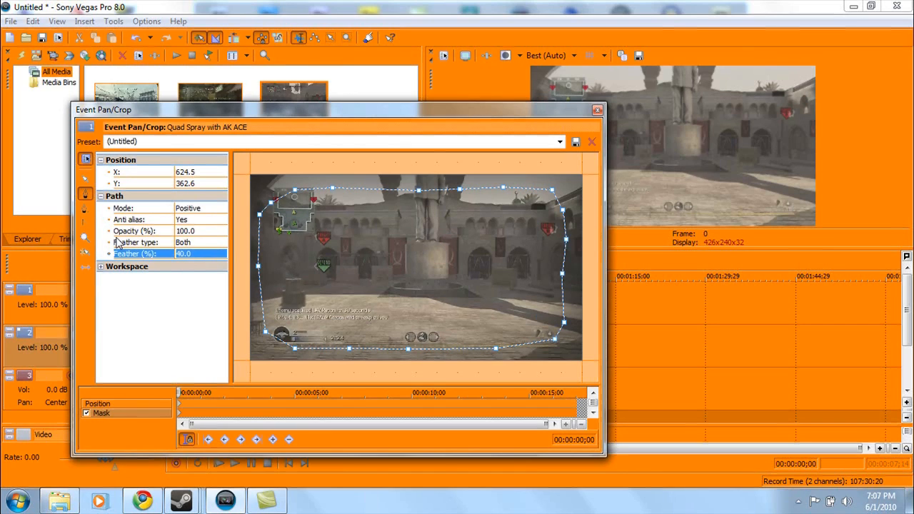
{"action": "left_click", "coordinate": [597, 111]}
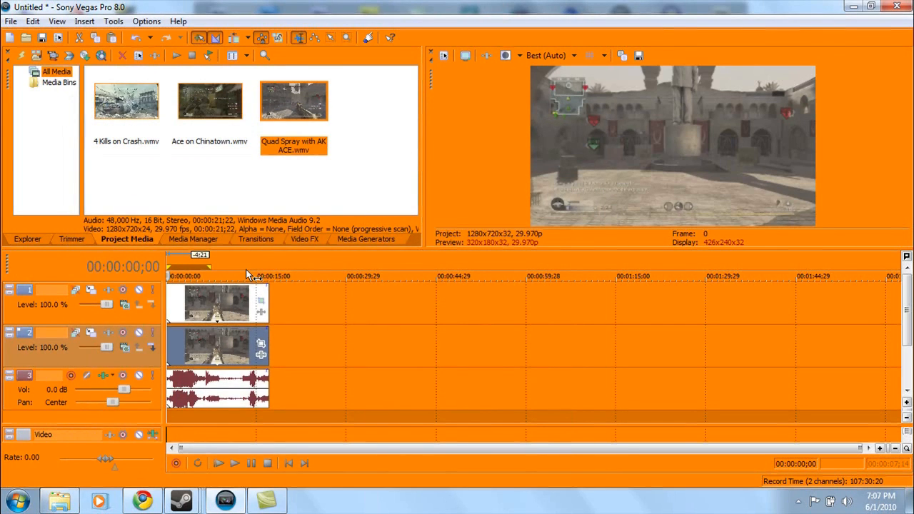
Step: Bypass motion blur on the top video track, briefly enlarging the video bus area and restoring its height
{"action": "left_click", "coordinate": [79, 292]}
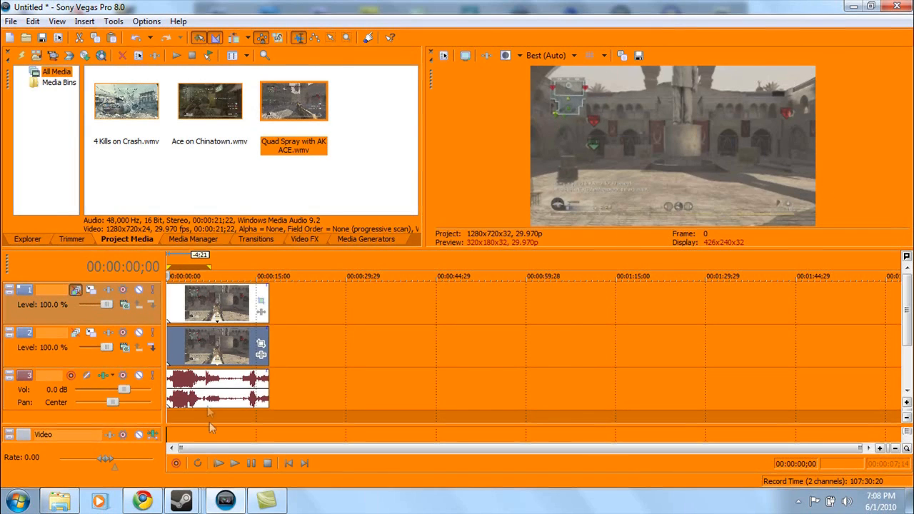
{"action": "left_click_drag", "start_coordinate": [211, 426], "coordinate": [210, 395]}
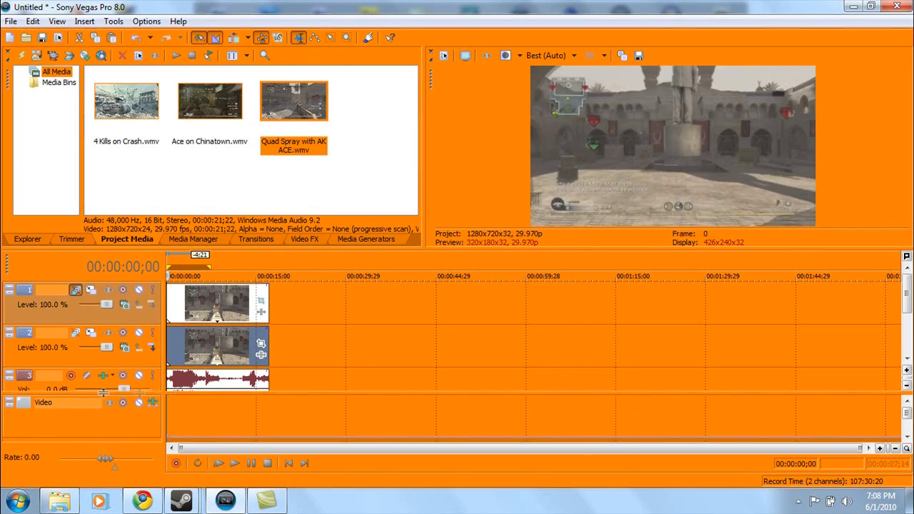
{"action": "mouse_move", "coordinate": [102, 394]}
{"action": "left_mouse_down"}
{"action": "mouse_move", "coordinate": [101, 429]}
{"action": "mouse_move", "coordinate": [101, 394]}
{"action": "left_mouse_up"}
{"action": "left_click_drag", "start_coordinate": [239, 436], "coordinate": [241, 426]}
{"action": "left_click_drag", "start_coordinate": [261, 393], "coordinate": [261, 426]}
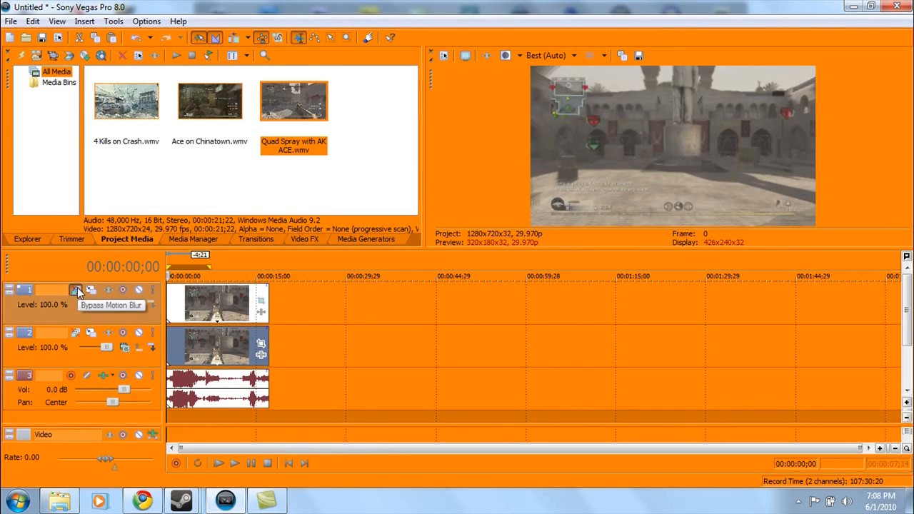
{"action": "left_click", "coordinate": [76, 291]}
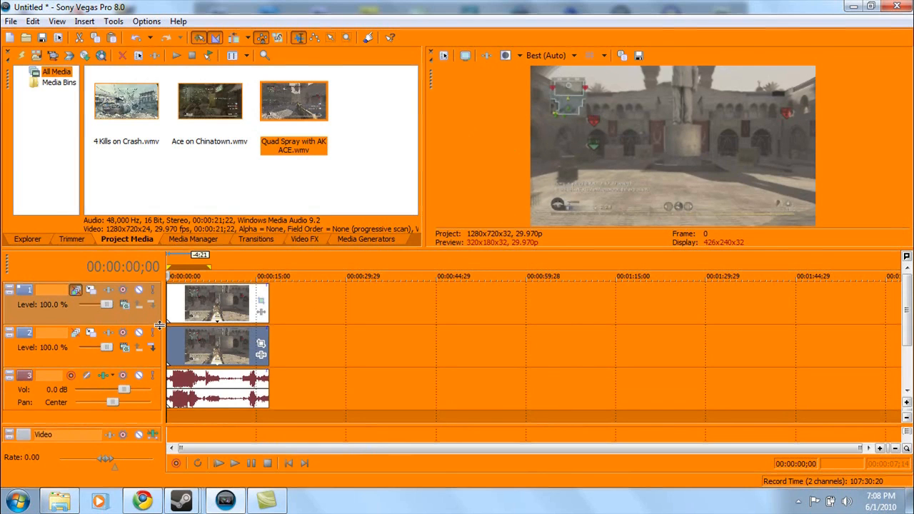
{"action": "left_click", "coordinate": [260, 301]}
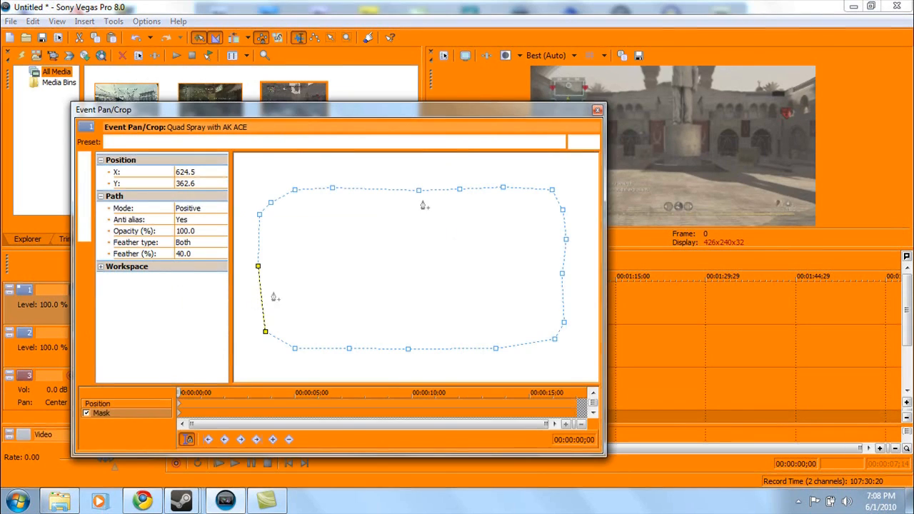
{"action": "left_click", "coordinate": [598, 111]}
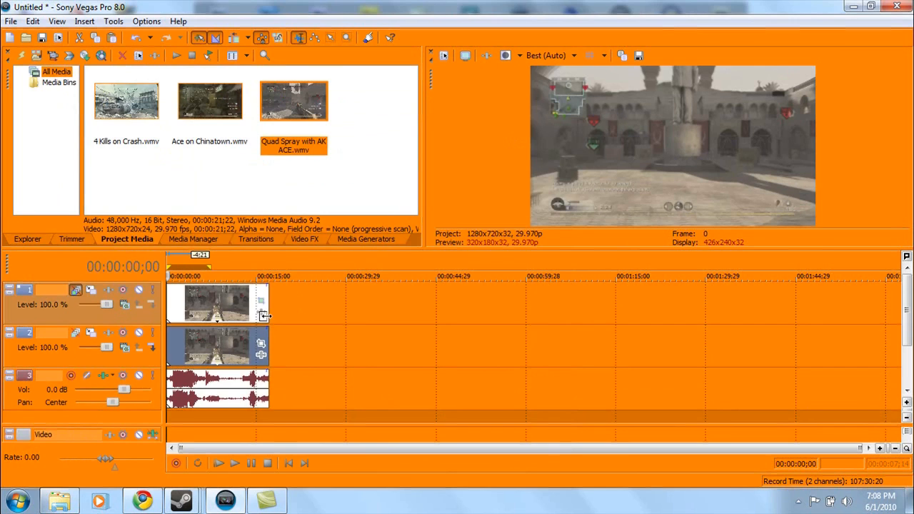
Step: Apply the Color Corrector's Good Gamma preset to the top track's clip and keep its default values
{"action": "left_click", "coordinate": [263, 240]}
{"action": "left_click", "coordinate": [183, 238]}
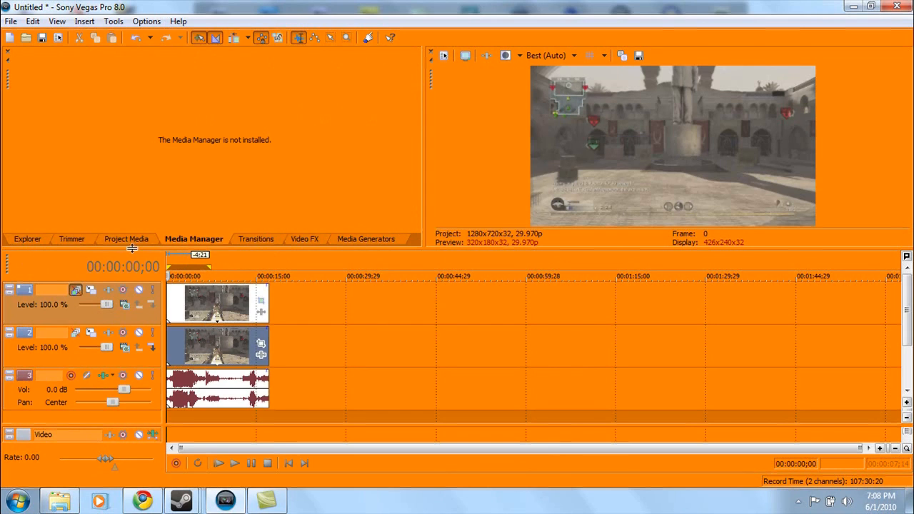
{"action": "left_click", "coordinate": [272, 240]}
{"action": "left_click", "coordinate": [303, 239]}
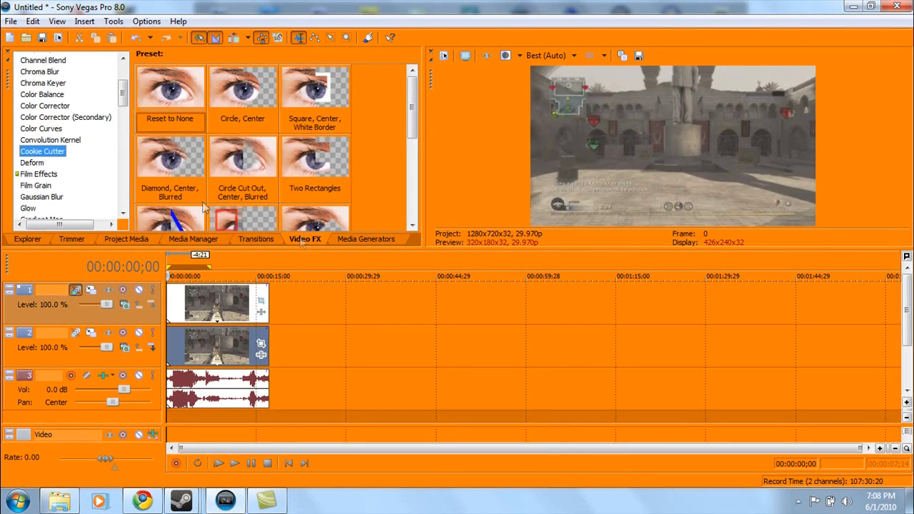
{"action": "left_click", "coordinate": [50, 129]}
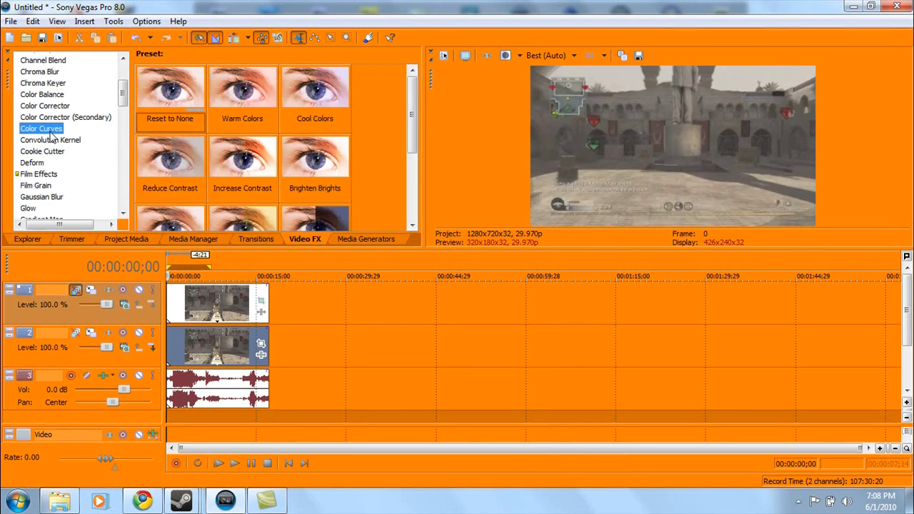
{"action": "left_click", "coordinate": [45, 106]}
{"action": "left_click_drag", "start_coordinate": [242, 160], "coordinate": [206, 311]}
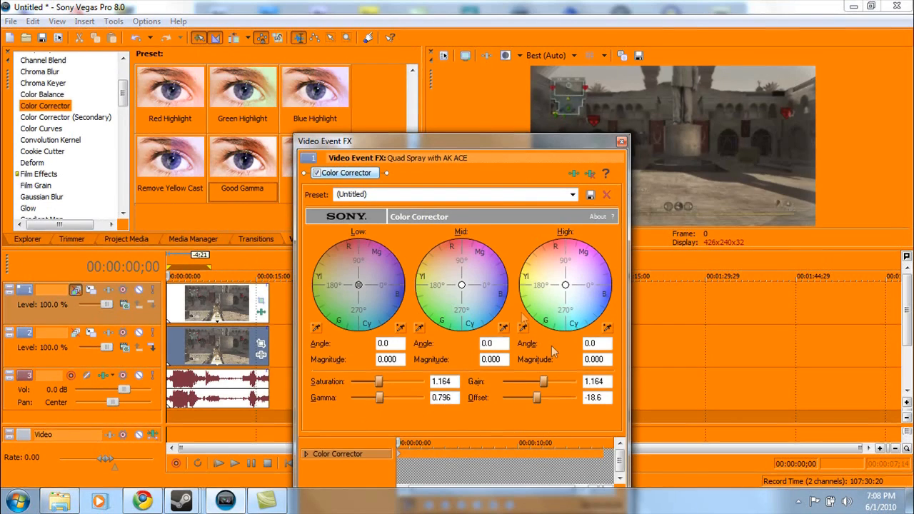
{"action": "left_click", "coordinate": [621, 142]}
Step: Apply Color Curves with the Reset to None preset to the lower video clip and bend the RGB curve into a gentle S
{"action": "left_click", "coordinate": [36, 129]}
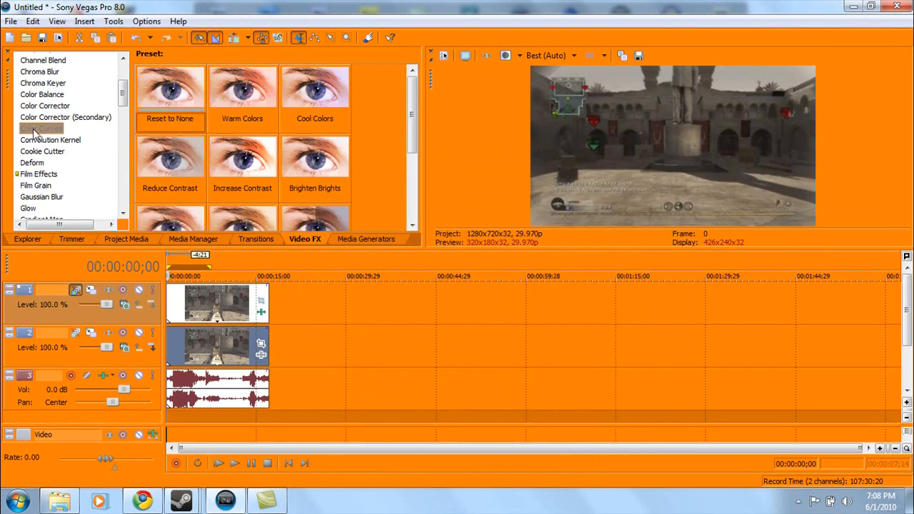
{"action": "left_click_drag", "start_coordinate": [180, 123], "coordinate": [209, 357]}
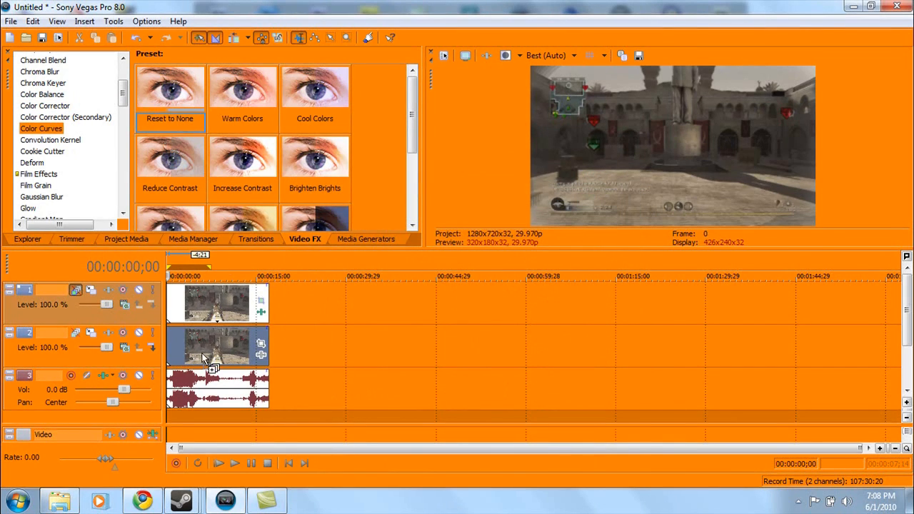
{"action": "left_click_drag", "start_coordinate": [564, 271], "coordinate": [529, 258]}
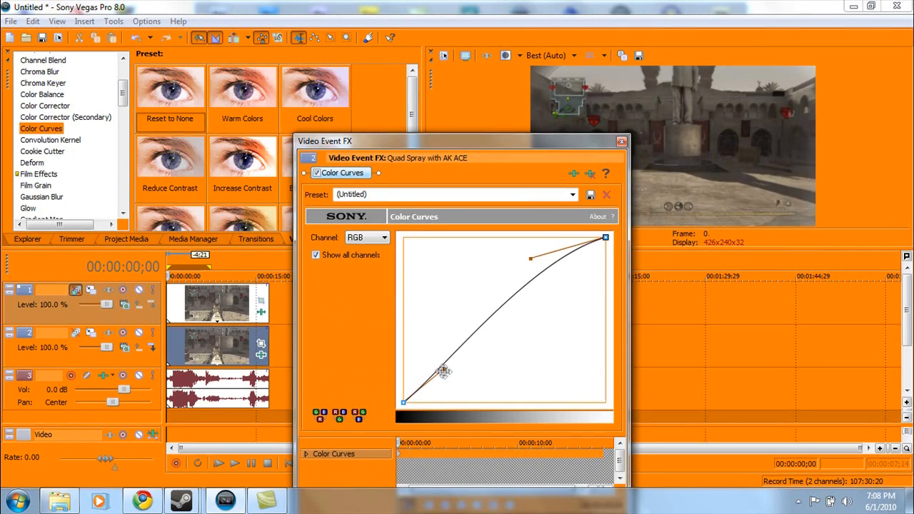
{"action": "left_click_drag", "start_coordinate": [441, 370], "coordinate": [496, 385]}
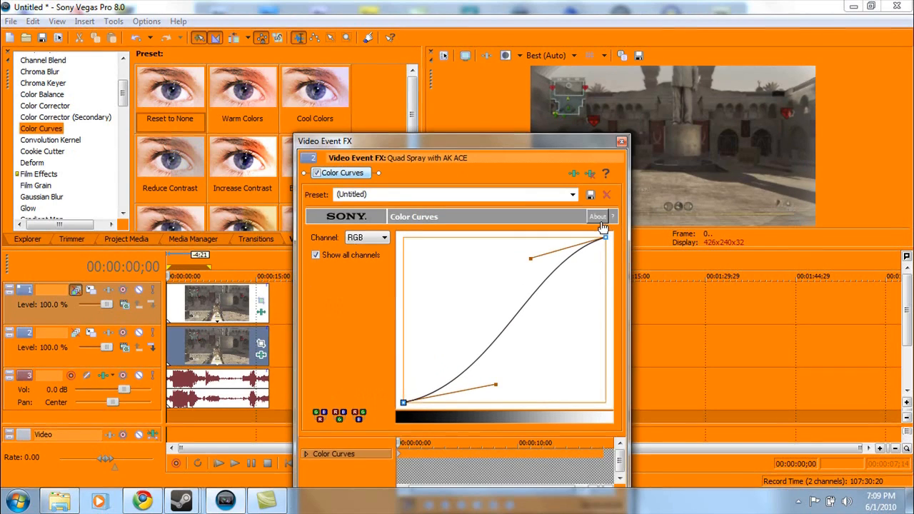
{"action": "left_click", "coordinate": [622, 142]}
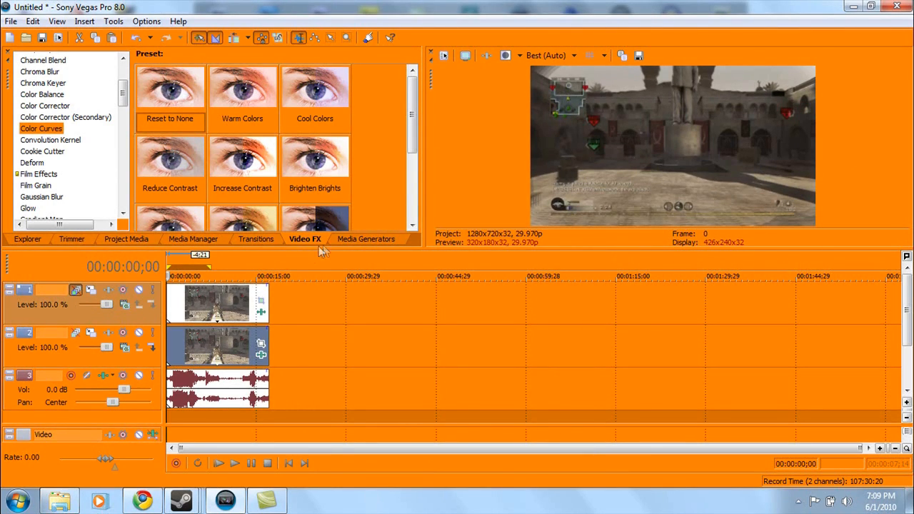
Step: Disable the mask in the top clip's pan/crop settings
{"action": "left_click", "coordinate": [189, 311]}
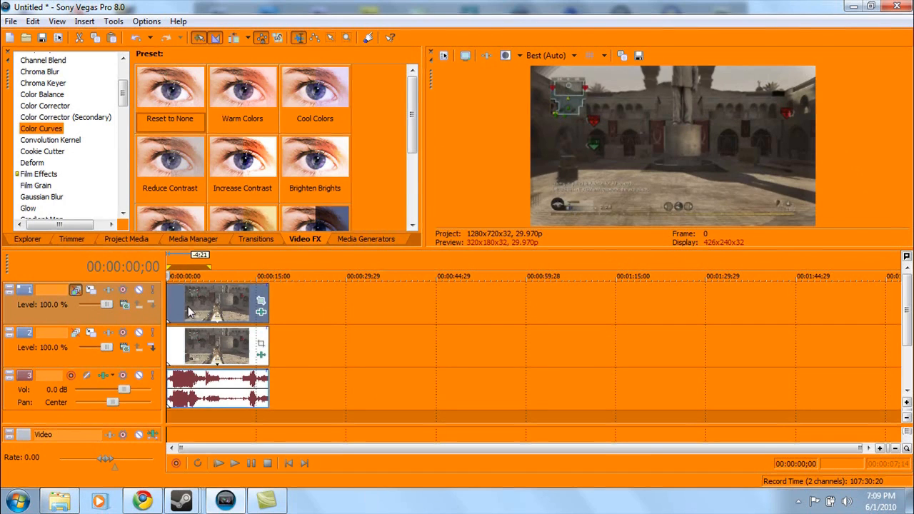
{"action": "left_click", "coordinate": [261, 301]}
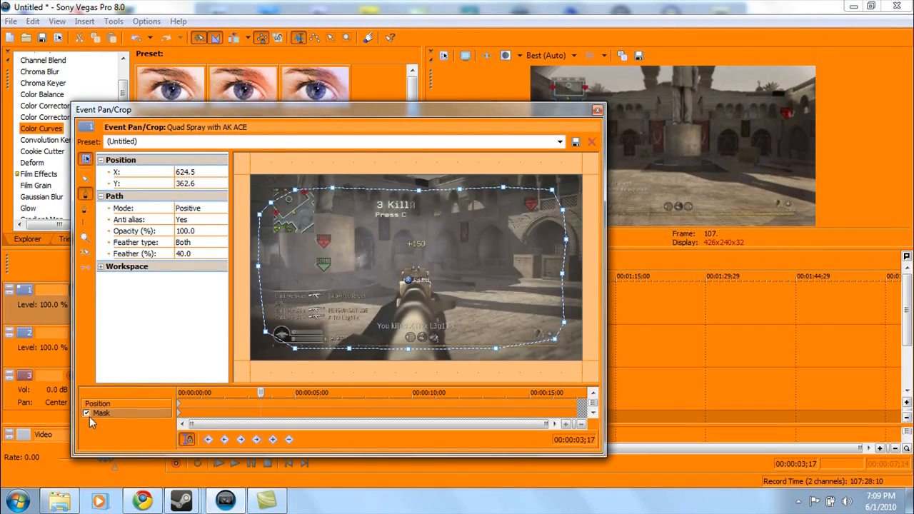
{"action": "left_click", "coordinate": [85, 413]}
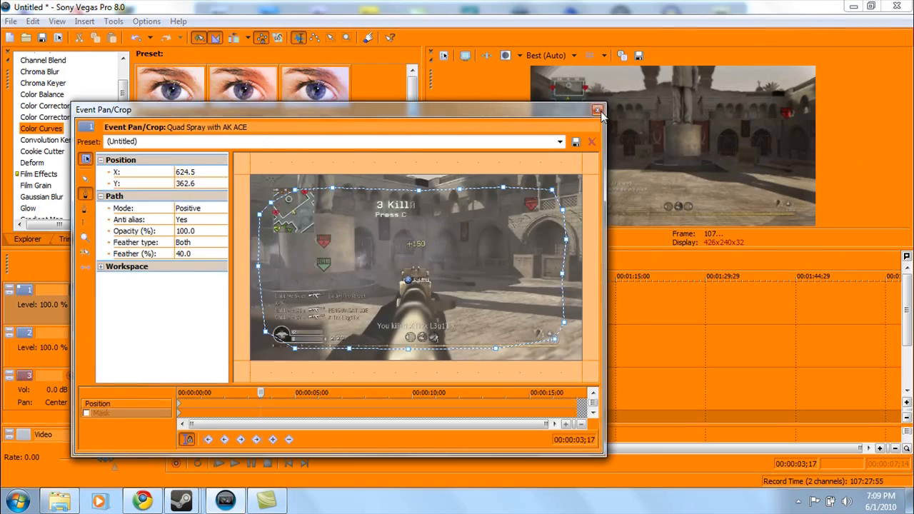
{"action": "left_click", "coordinate": [597, 110]}
Step: Remove the Color Corrector from the top clip and the Color Curves effect from the lower clip
{"action": "left_click", "coordinate": [262, 312]}
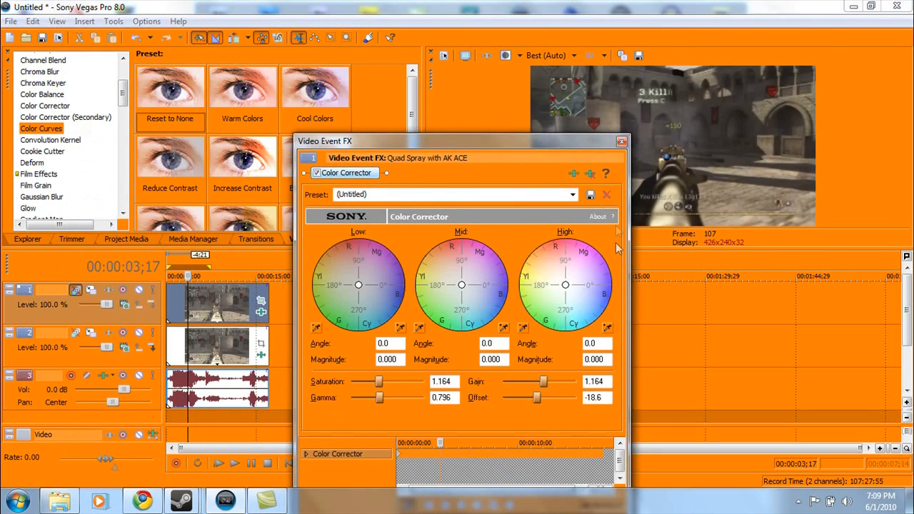
{"action": "left_click", "coordinate": [593, 172]}
{"action": "left_click", "coordinate": [214, 351]}
{"action": "left_click", "coordinate": [263, 362]}
{"action": "left_click", "coordinate": [263, 359]}
{"action": "left_click", "coordinate": [597, 176]}
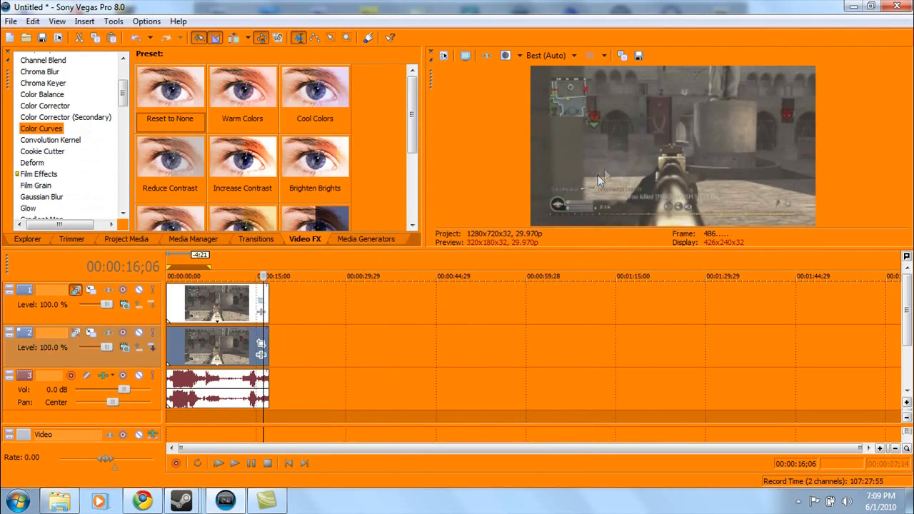
Step: Apply the Cookie Cutter effect's Reset to None preset to the top clip, with the playhead at the start
{"action": "left_click", "coordinate": [169, 320]}
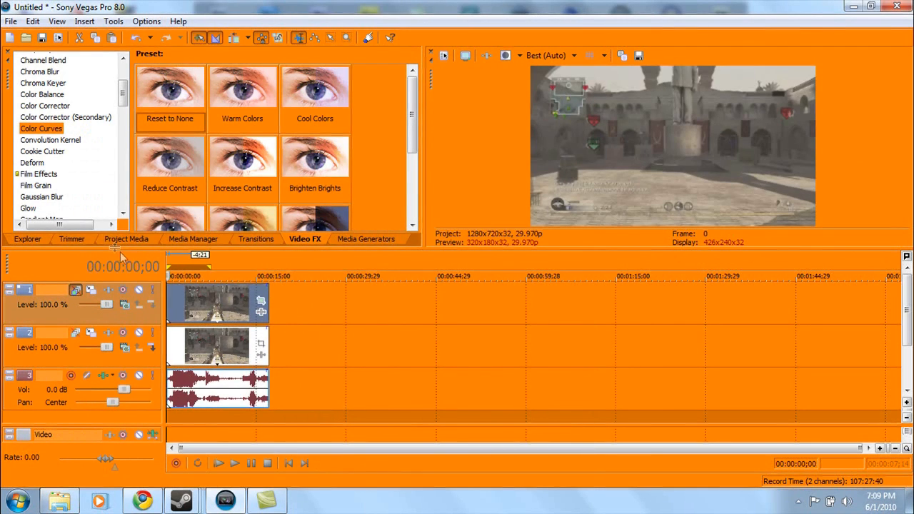
{"action": "left_click", "coordinate": [68, 240]}
{"action": "left_click", "coordinate": [127, 240]}
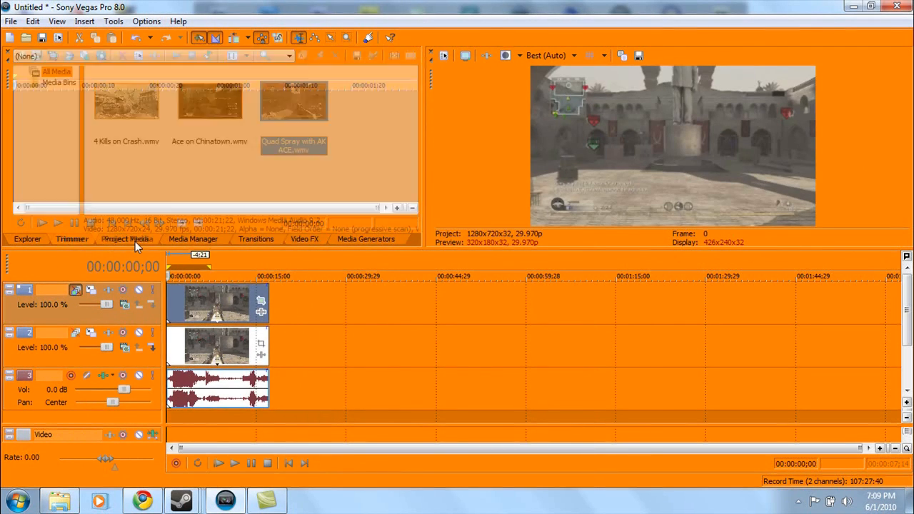
{"action": "left_click", "coordinate": [303, 240]}
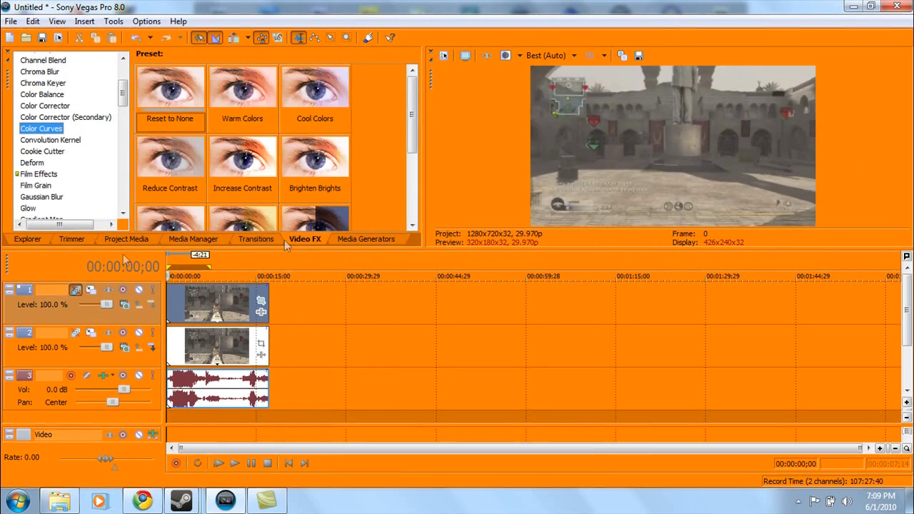
{"action": "left_click", "coordinate": [42, 152]}
{"action": "left_click_drag", "start_coordinate": [170, 100], "coordinate": [180, 298]}
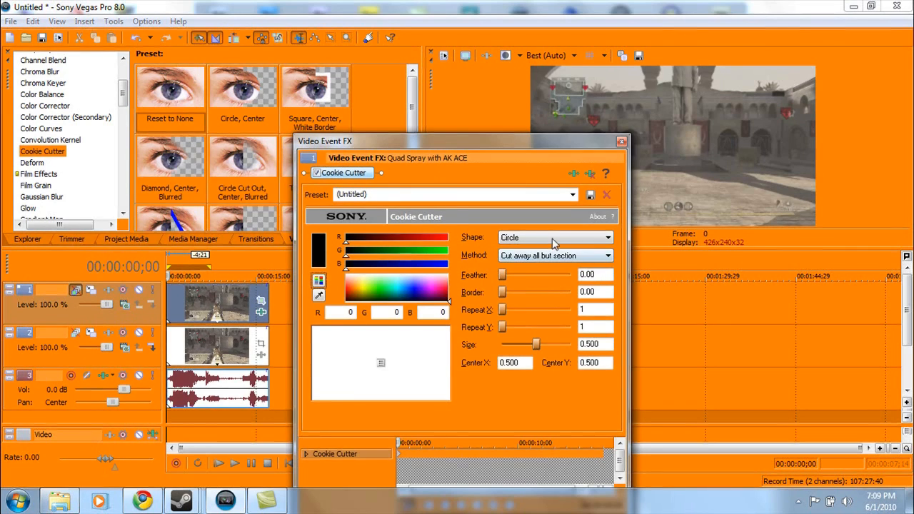
Step: Set the Cookie Cutter's shape to Arrowhead and its feather to 1.00, and close the effect settings
{"action": "left_click", "coordinate": [554, 244]}
{"action": "left_click", "coordinate": [543, 336]}
{"action": "double_click", "coordinate": [600, 274]}
{"action": "type", "text": "1"}
{"action": "type", "text": "1"}
{"action": "key", "text": "BackSpace"}
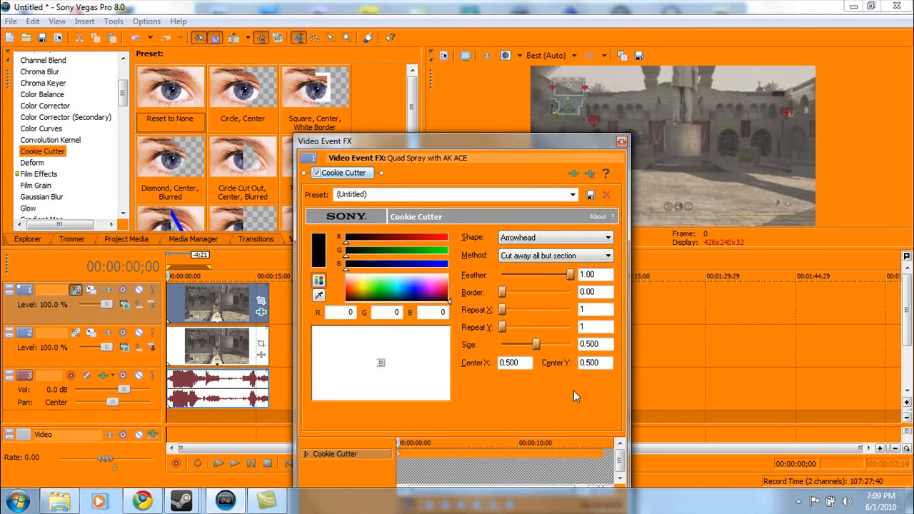
{"action": "left_click", "coordinate": [621, 143]}
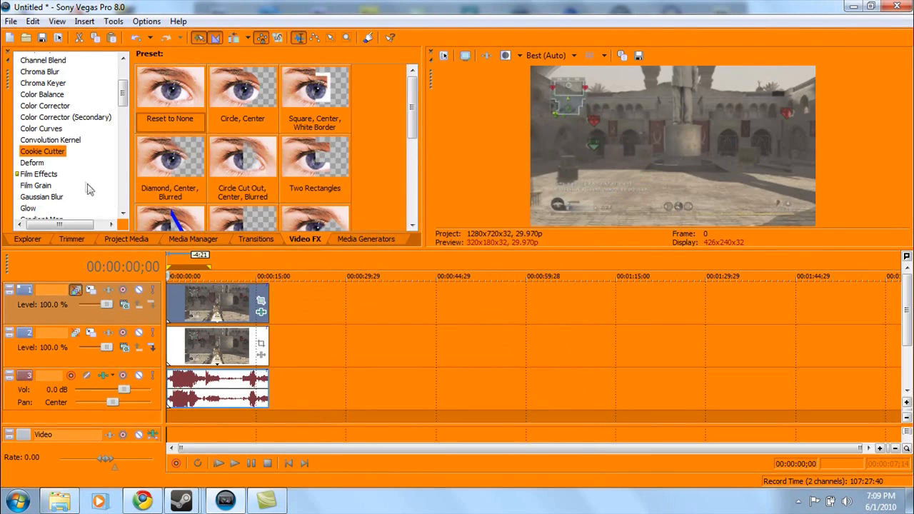
Step: Add the Color Corrector's Good Gamma preset to the top clip alongside the Cookie Cutter
{"action": "left_click", "coordinate": [44, 105]}
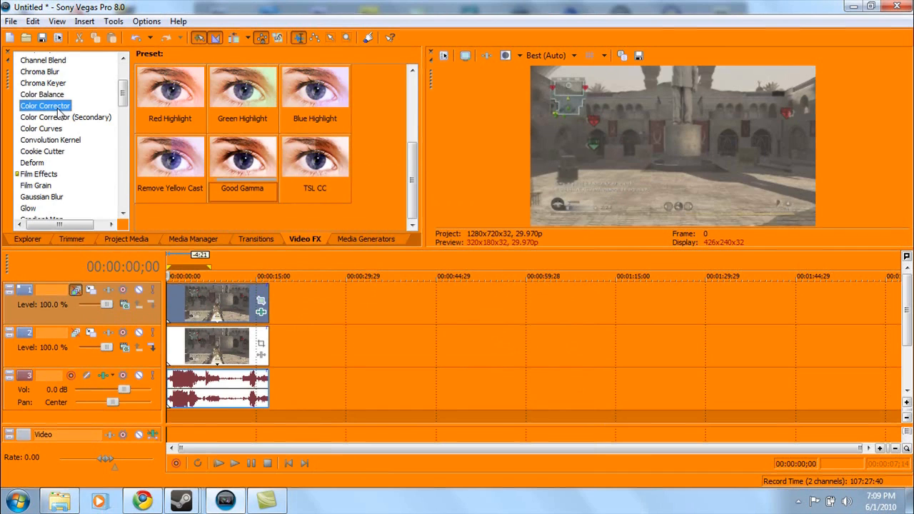
{"action": "left_click_drag", "start_coordinate": [243, 161], "coordinate": [213, 308]}
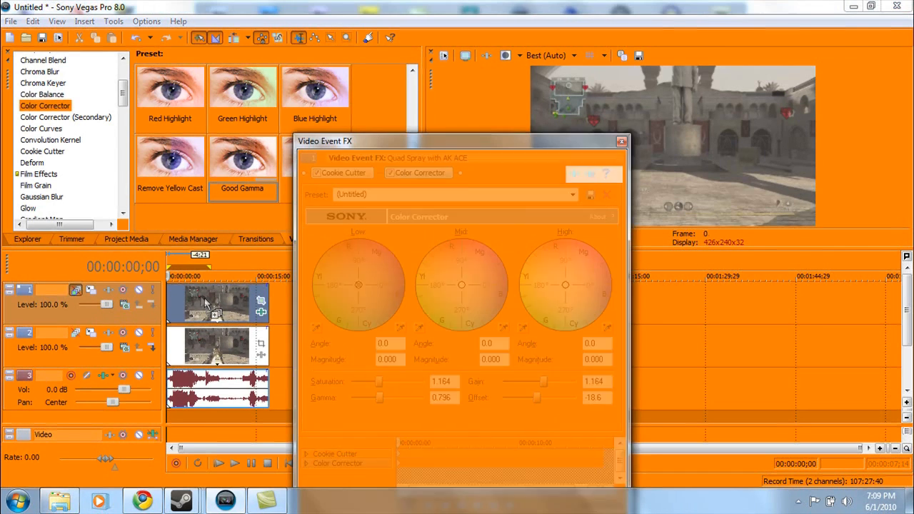
{"action": "left_click", "coordinate": [622, 142]}
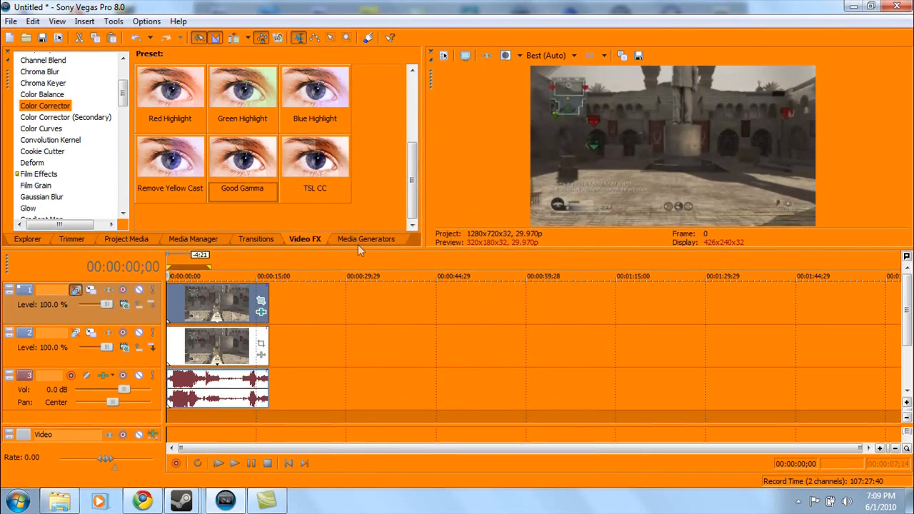
Step: Apply Color Curves with the Reset to None preset to the lower video clip and bend the RGB curve into a steep S
{"action": "left_click", "coordinate": [217, 351]}
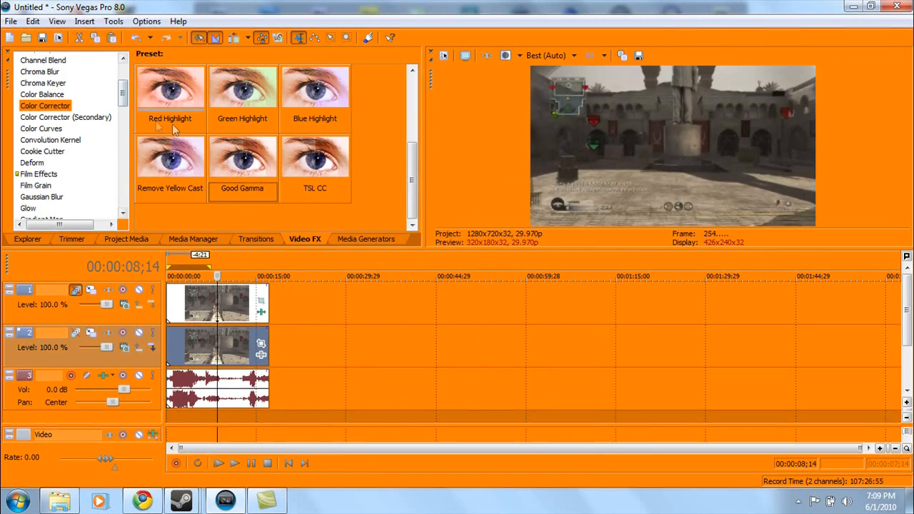
{"action": "left_click", "coordinate": [41, 129]}
{"action": "left_click_drag", "start_coordinate": [200, 118], "coordinate": [214, 336]}
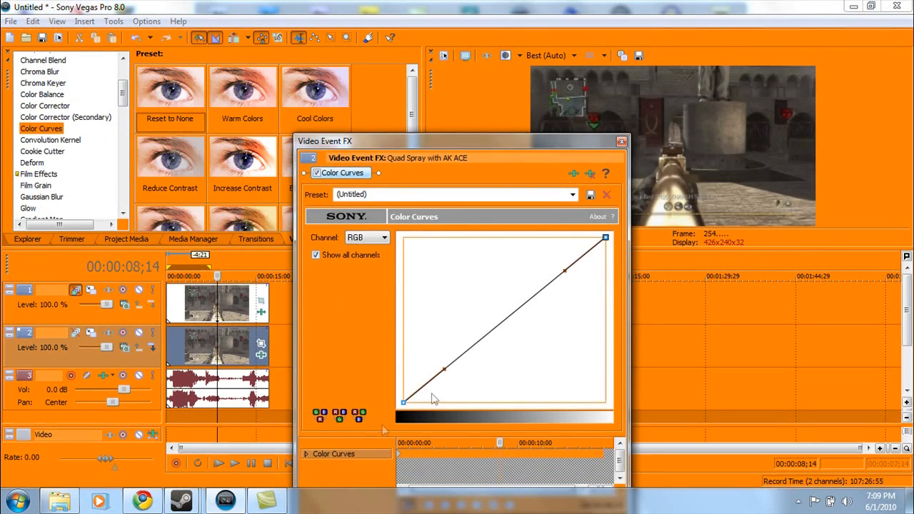
{"action": "left_click", "coordinate": [397, 455]}
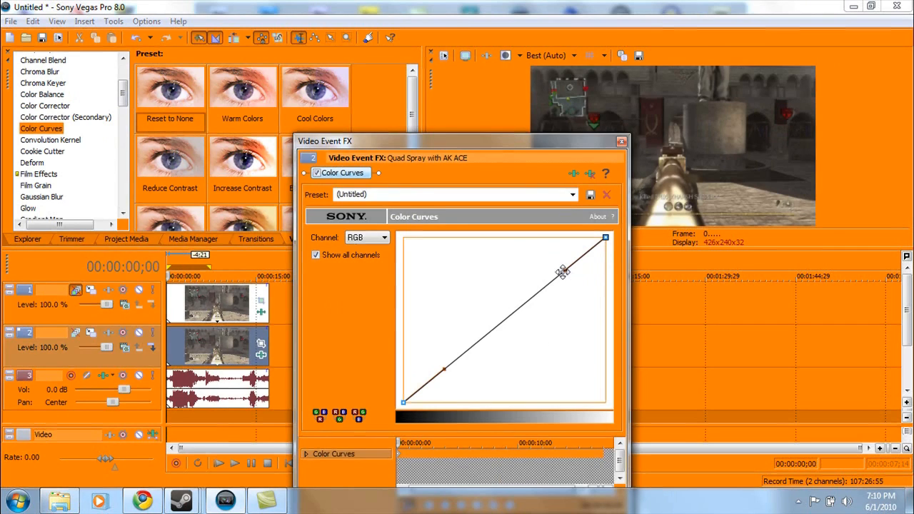
{"action": "left_click_drag", "start_coordinate": [564, 270], "coordinate": [532, 254]}
{"action": "left_click_drag", "start_coordinate": [443, 369], "coordinate": [515, 389]}
{"action": "left_click_drag", "start_coordinate": [532, 253], "coordinate": [479, 249]}
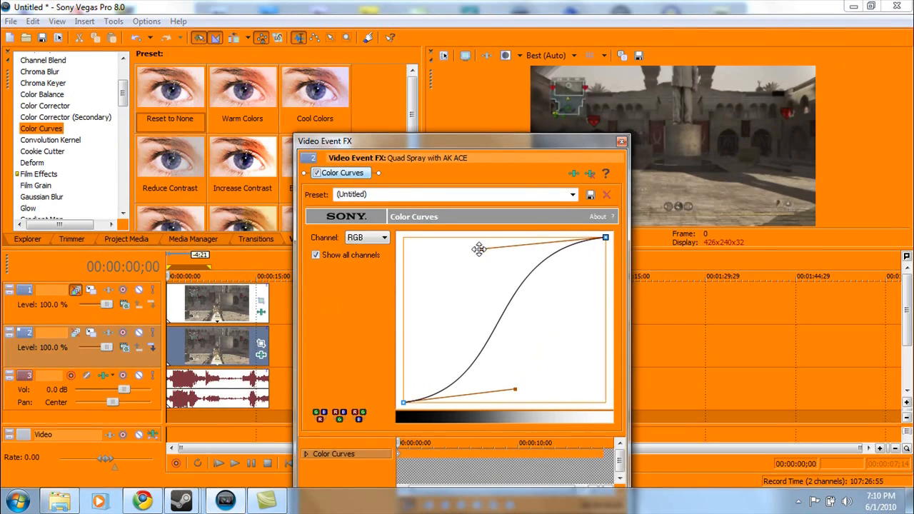
{"action": "left_click", "coordinate": [621, 141]}
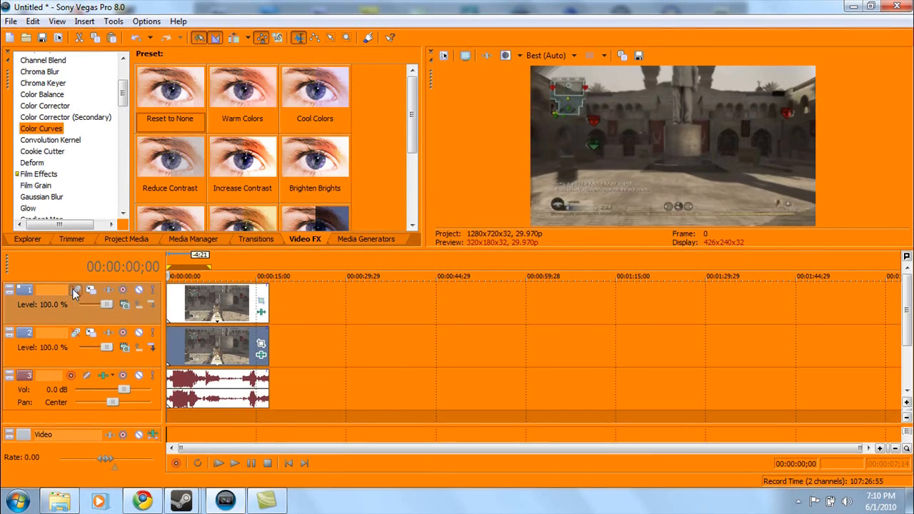
Step: Turn the motion blur bypass back on for the top video track
{"action": "left_click", "coordinate": [75, 291]}
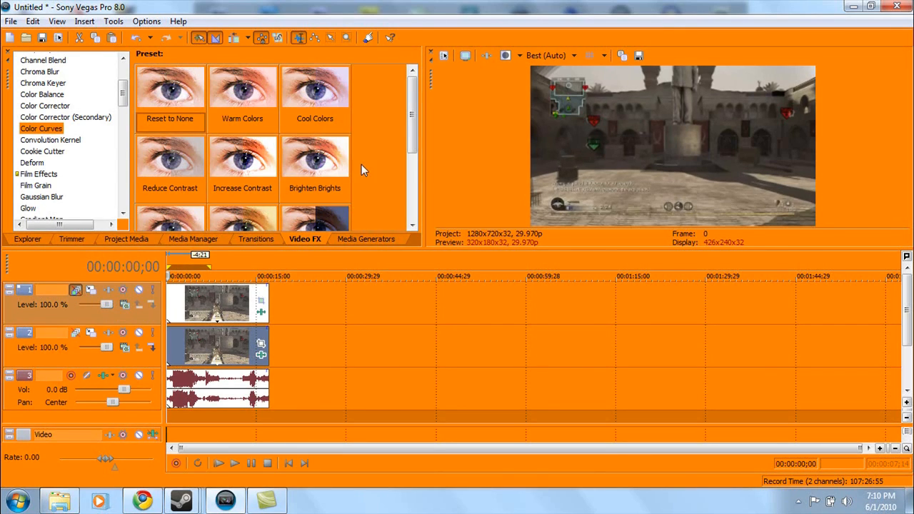